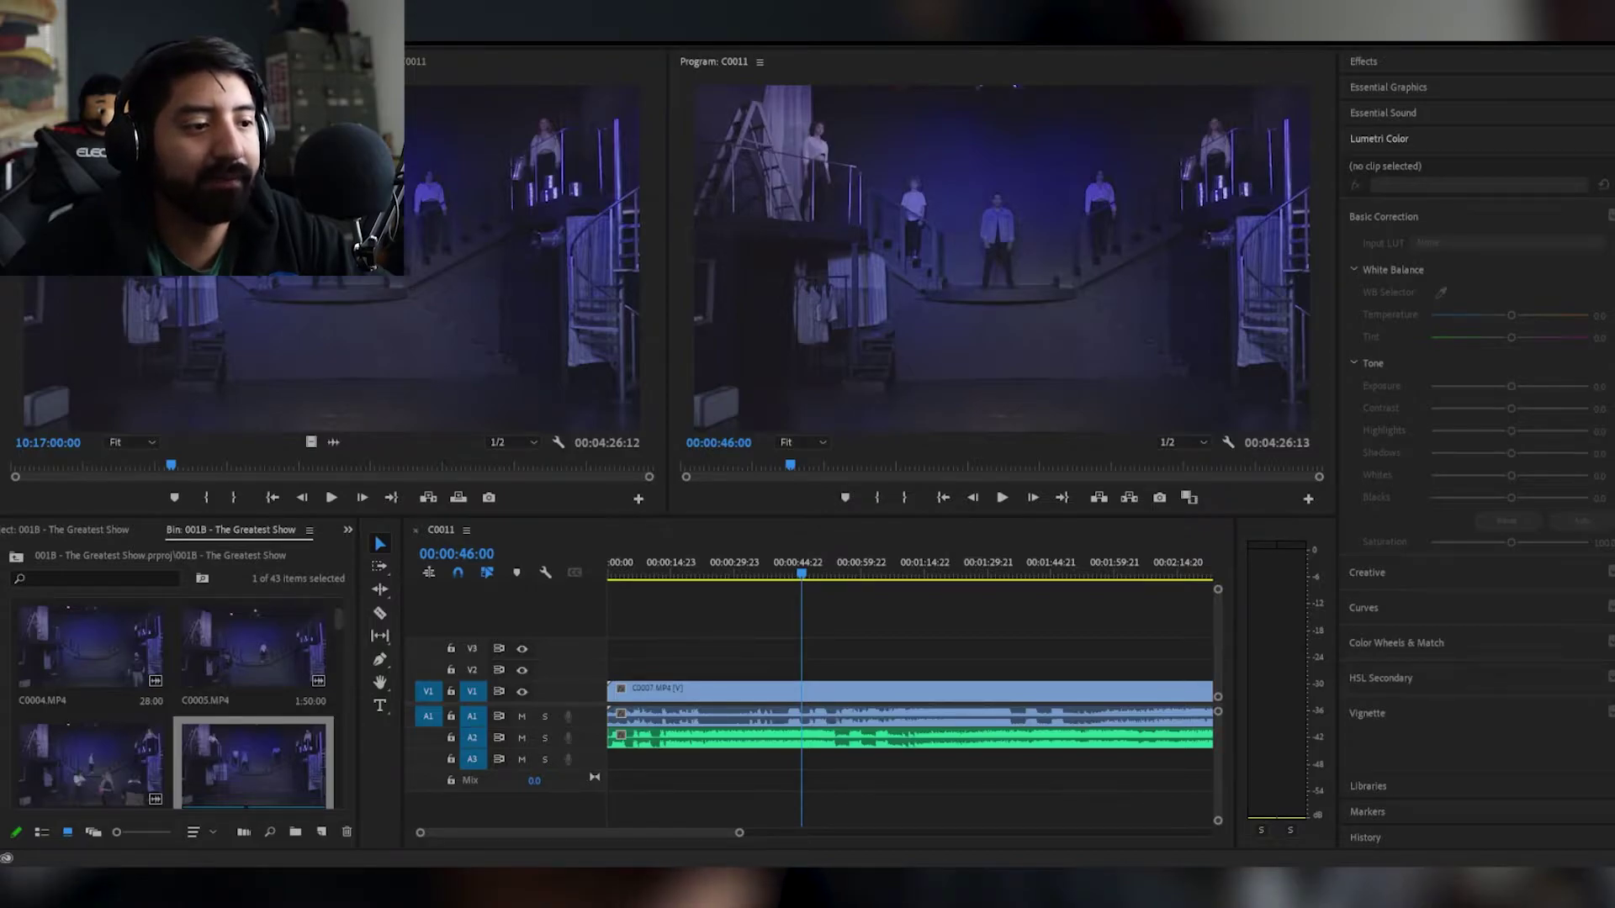
Mute audio track A2 and play the camera's own sound from the start.
key("shift+3")
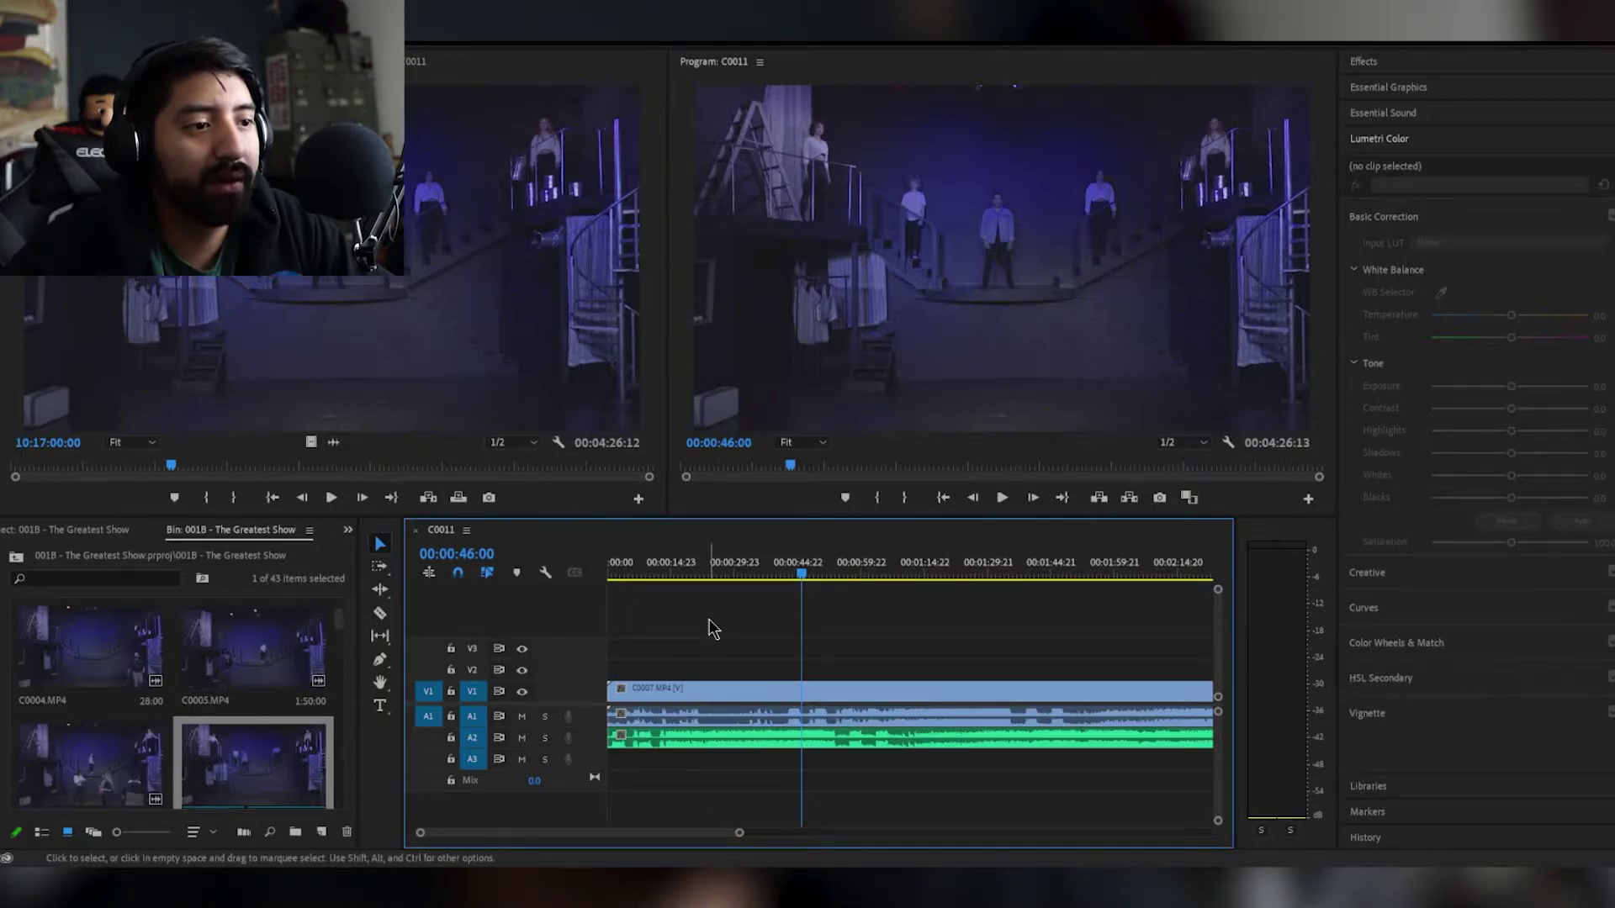
left_click(723, 688)
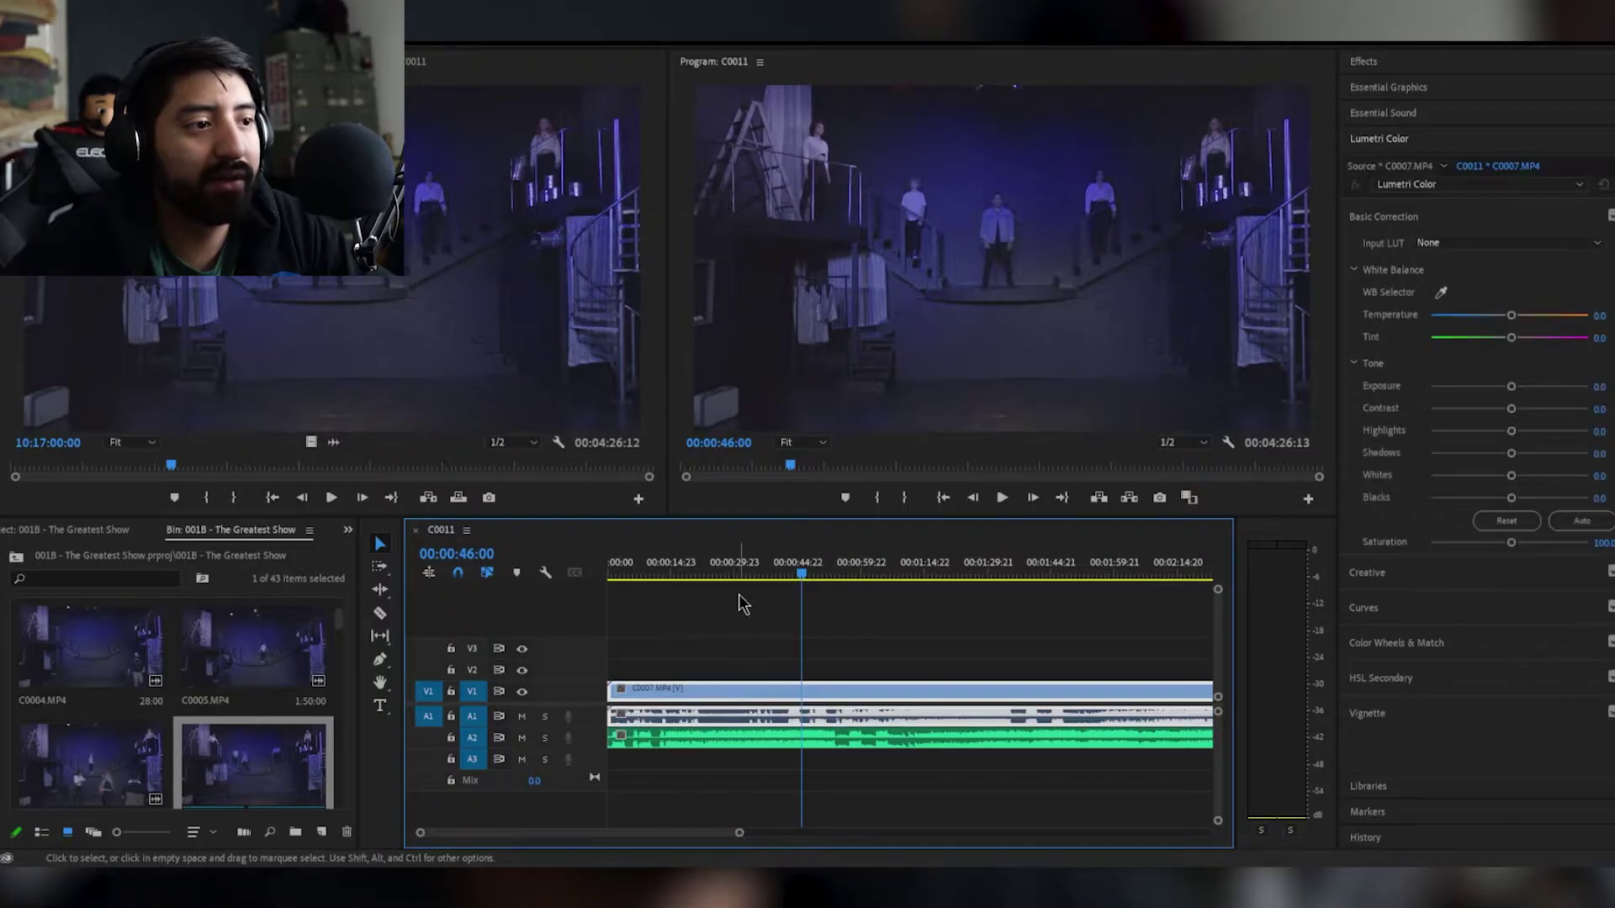
left_click(521, 738)
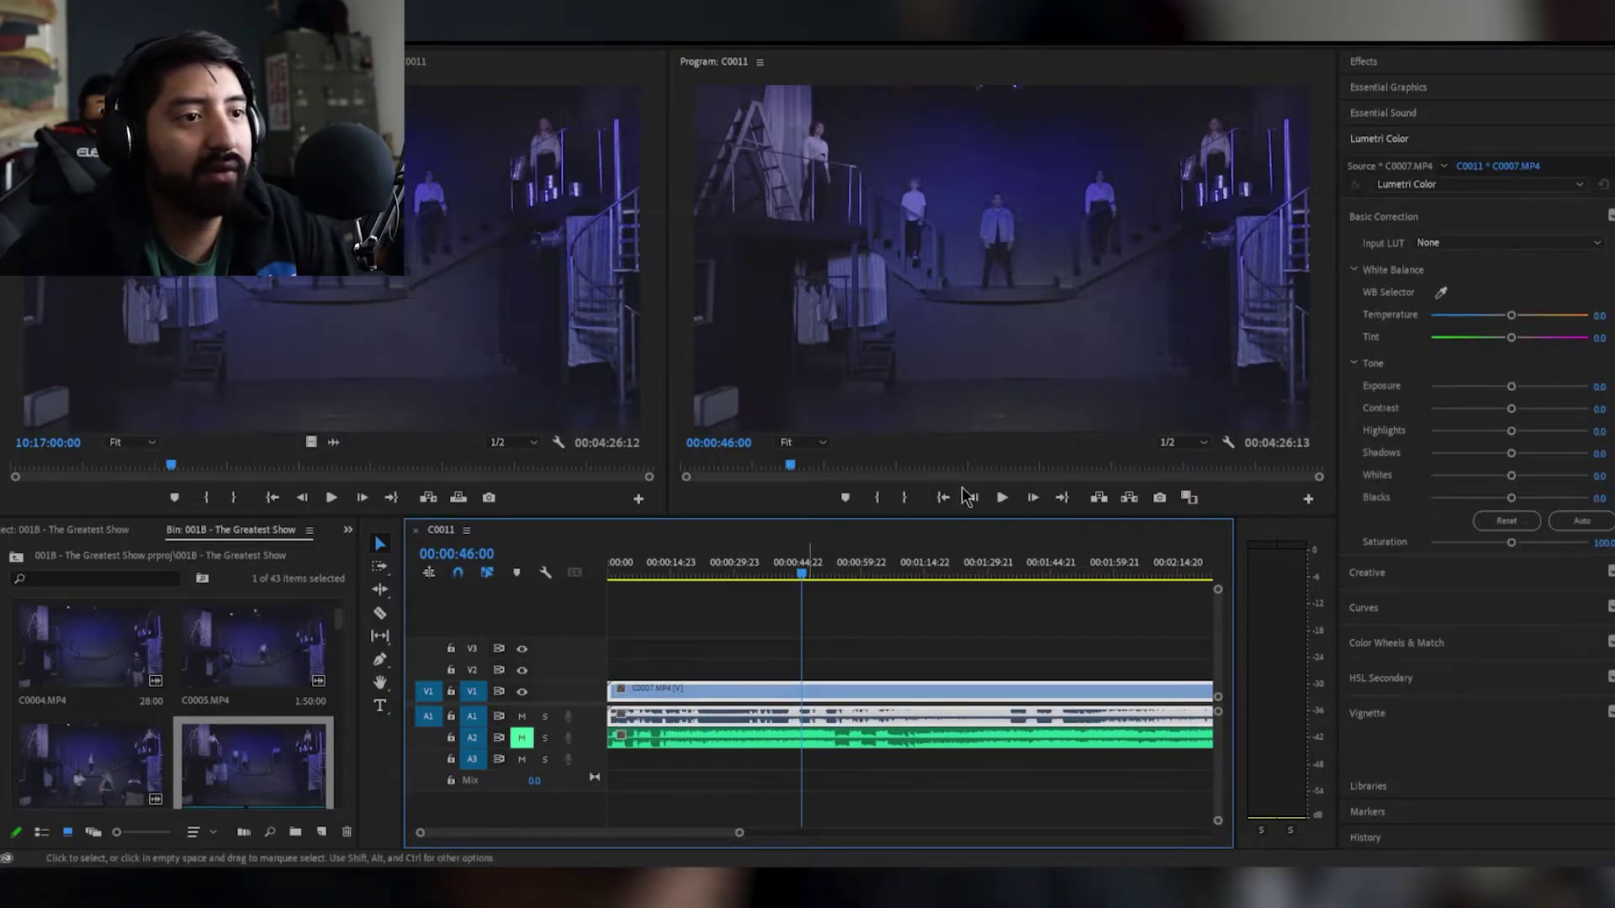
left_click(943, 498)
key("space")
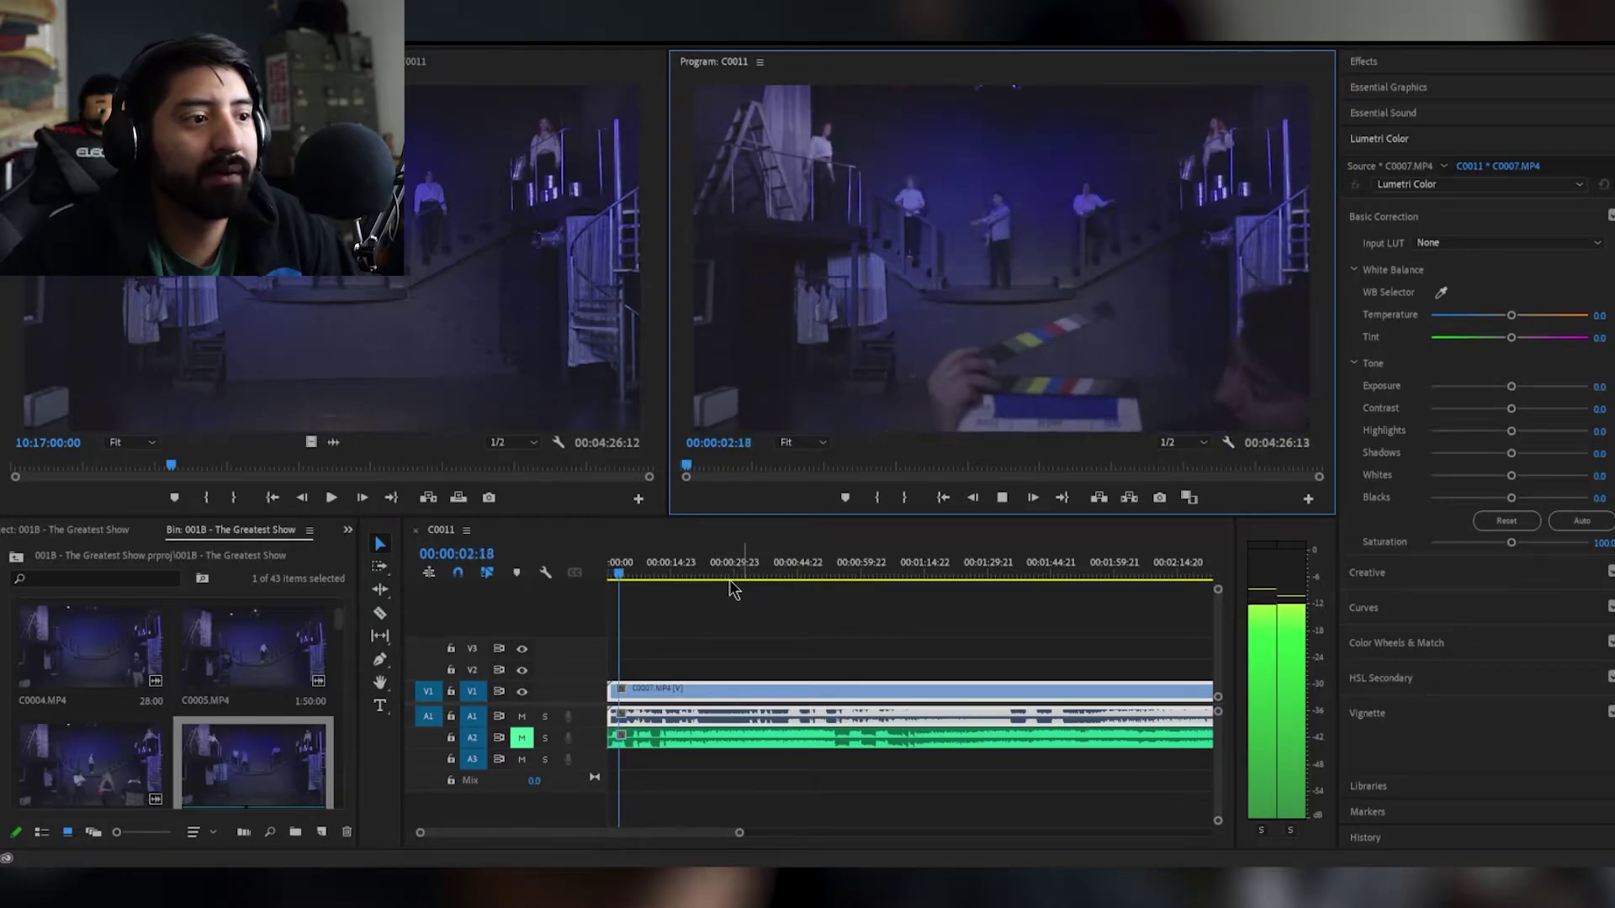
key("space")
Play the camera sound around 1:20, park the playhead at 00:01:20:08, and select the studio audio clip.
mouse_move(654, 579)
left_mouse_down()
mouse_move(728, 572)
mouse_move(685, 581)
left_mouse_up()
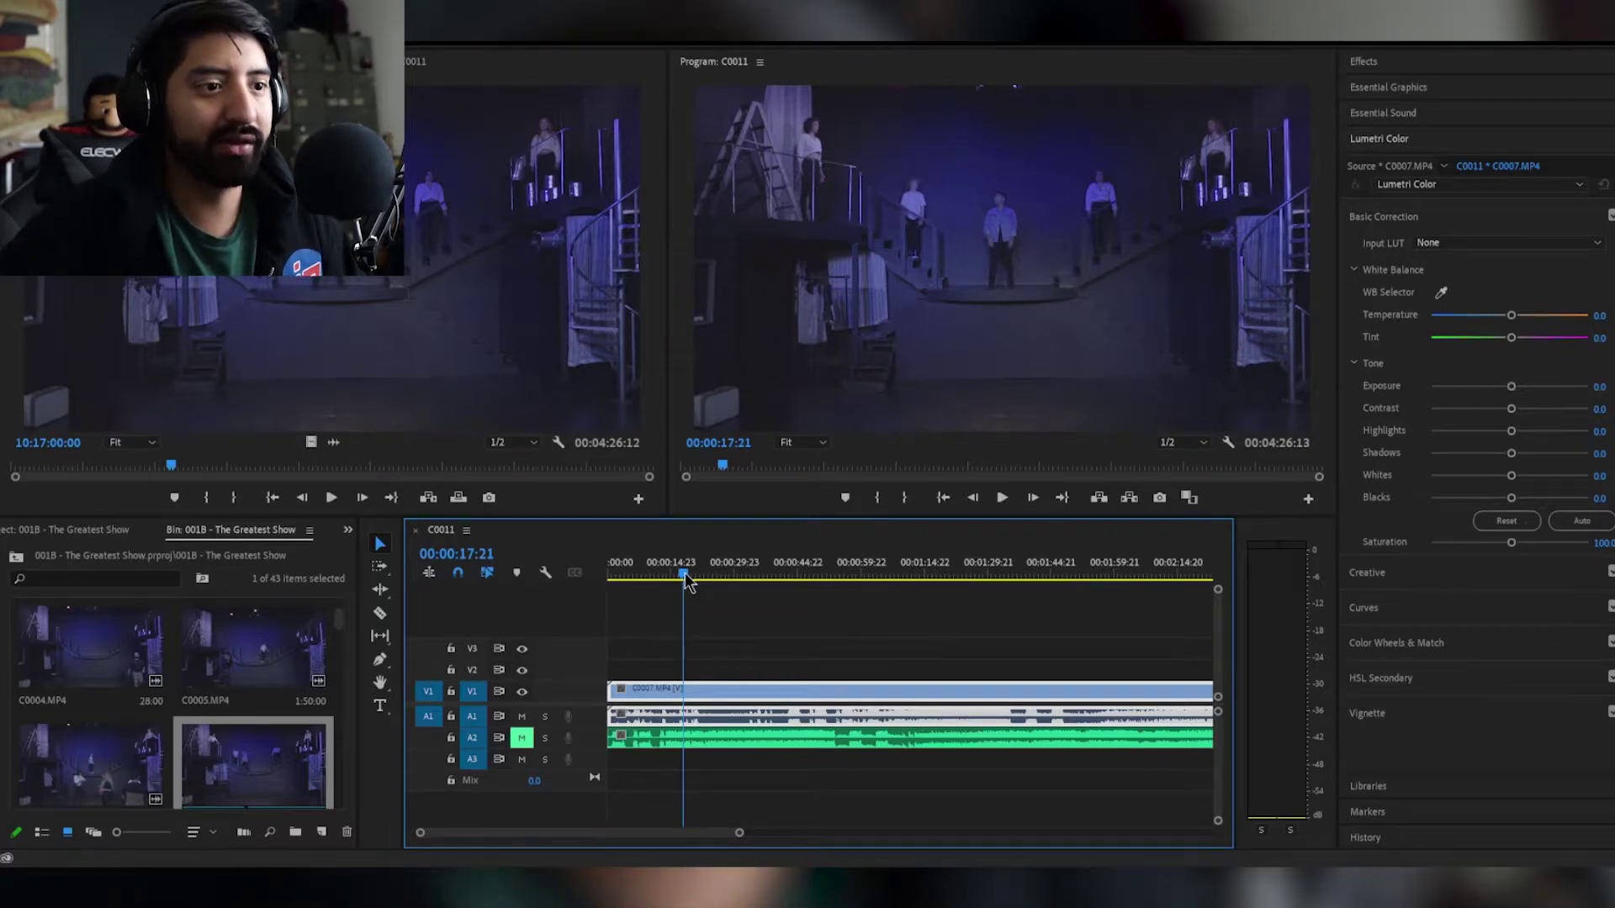
left_click(947, 577)
key("space")
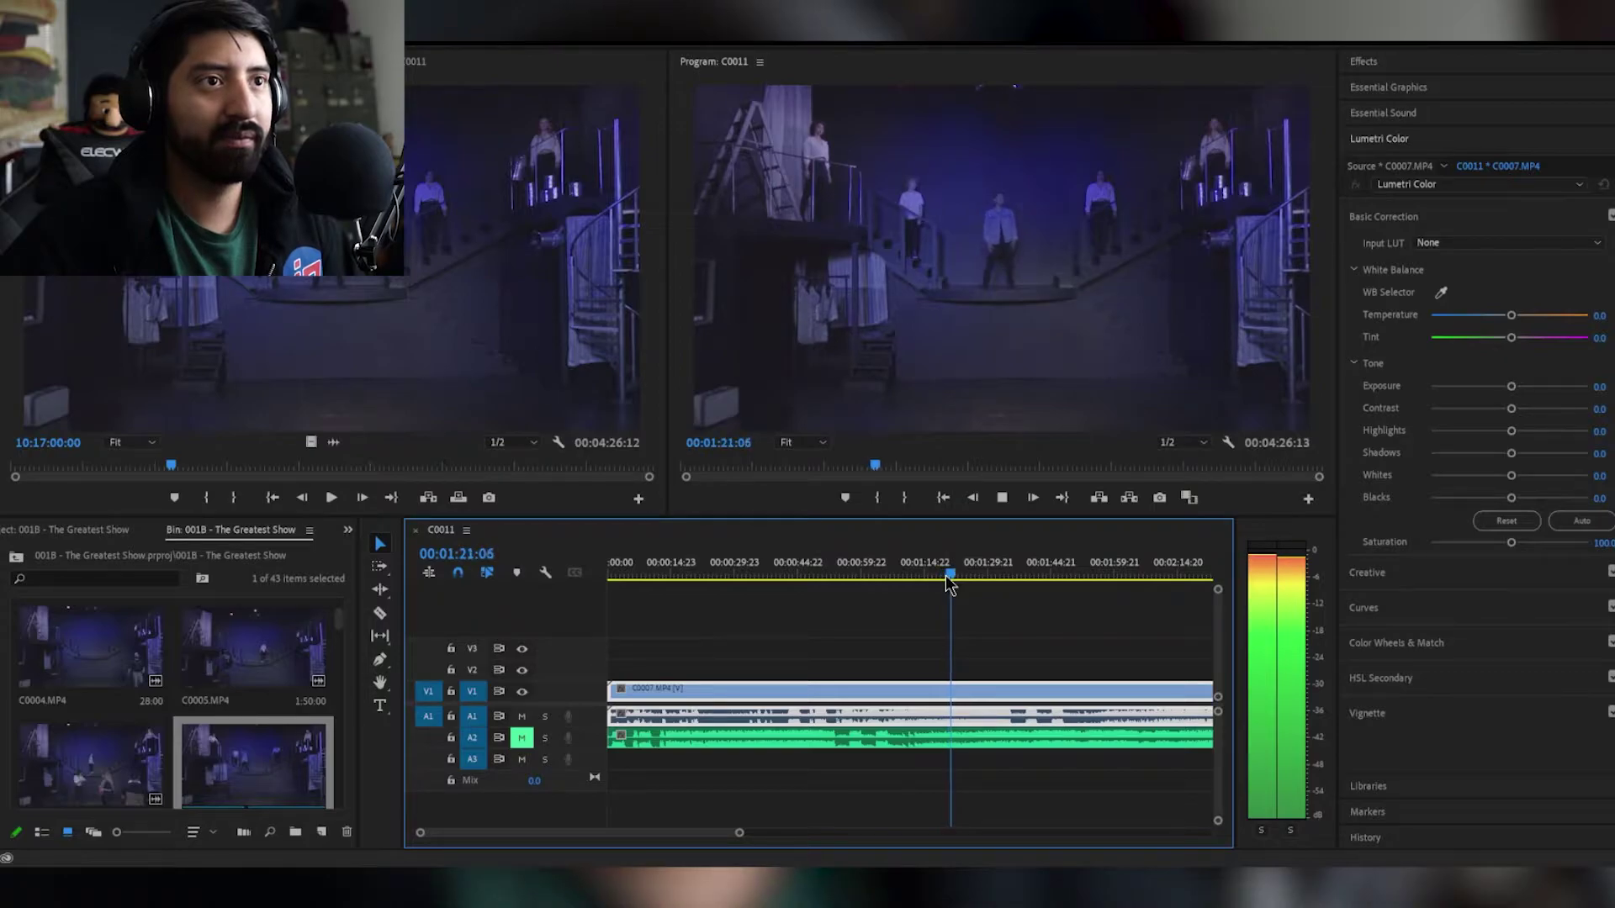
key("space")
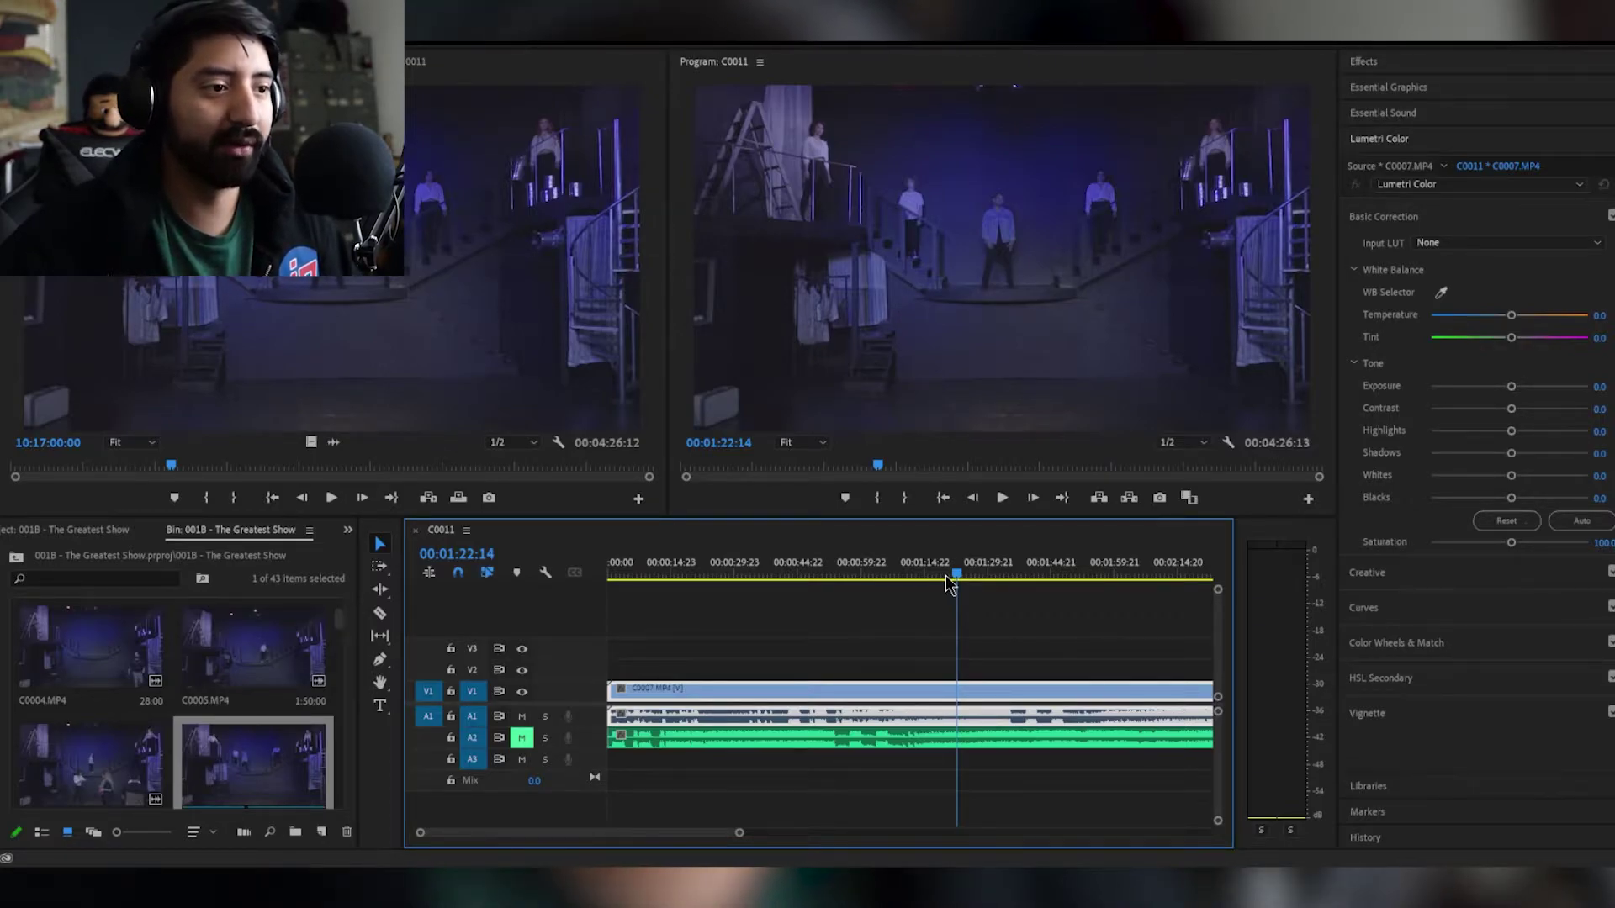
left_click(946, 573)
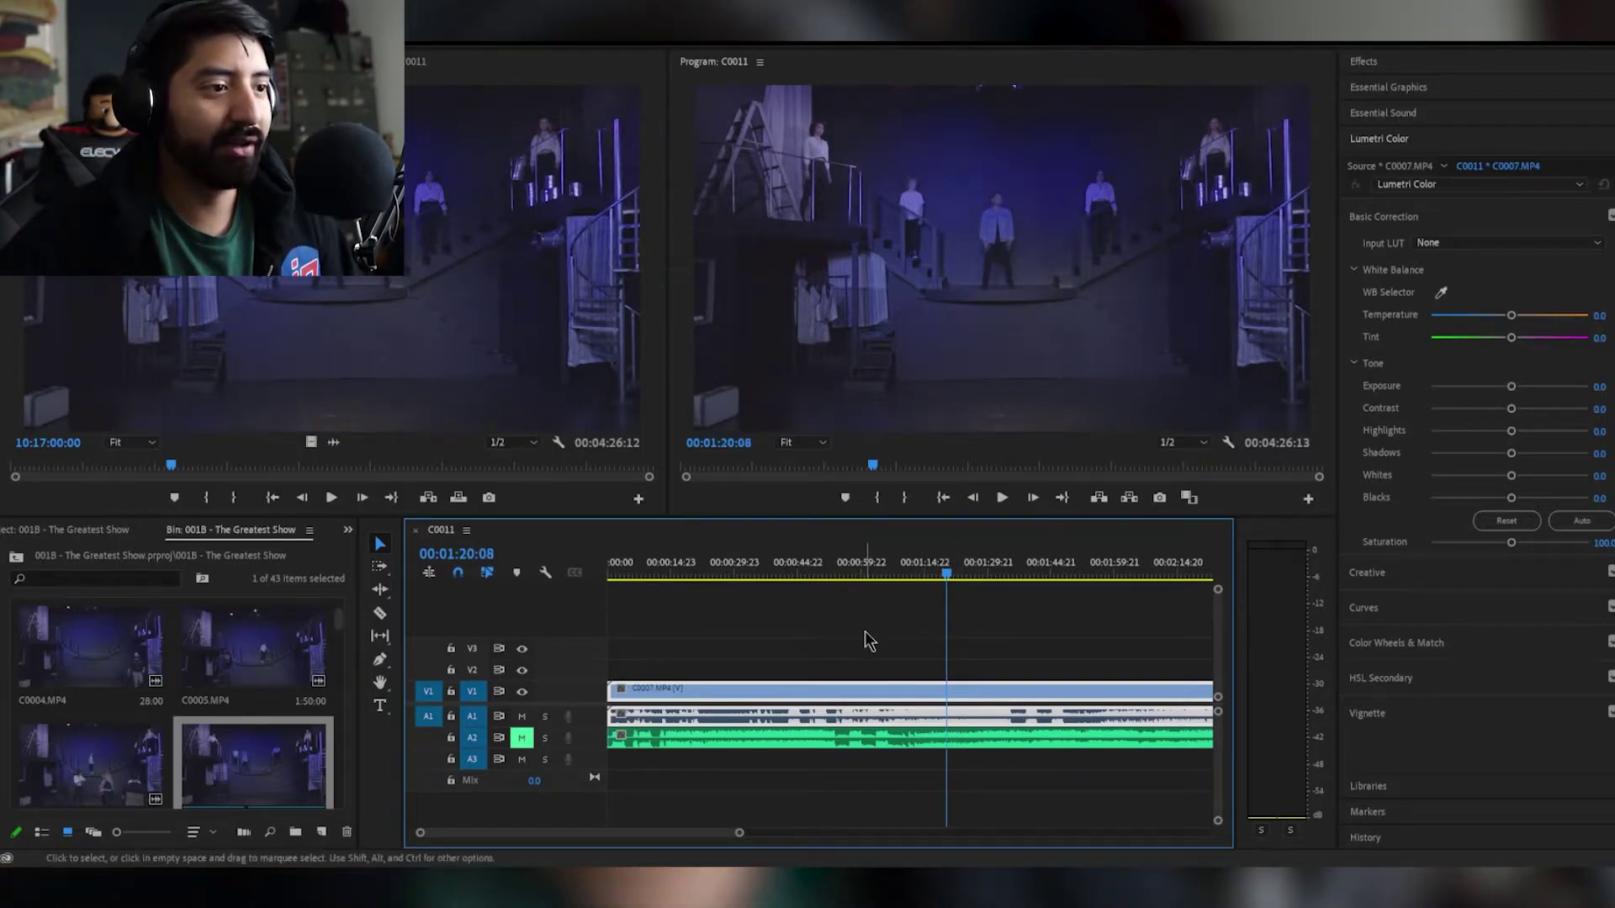
left_click(774, 675)
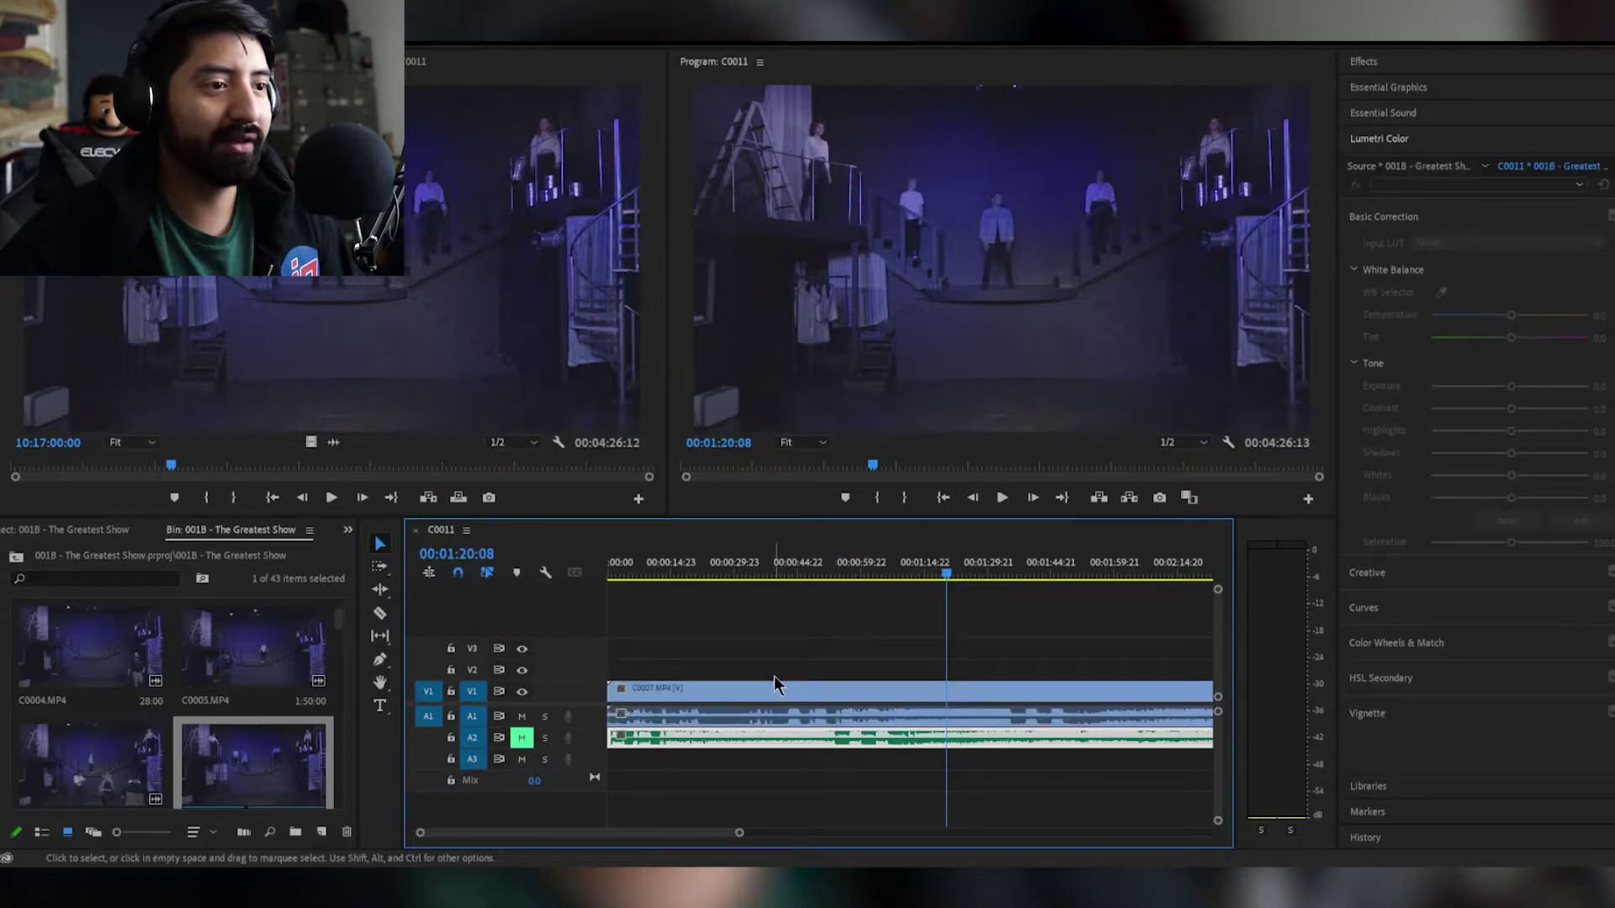
Unmute A2, play the studio audio alone from 00:00:29:00, then slide it later on A2.
left_click(729, 573)
left_click(522, 737)
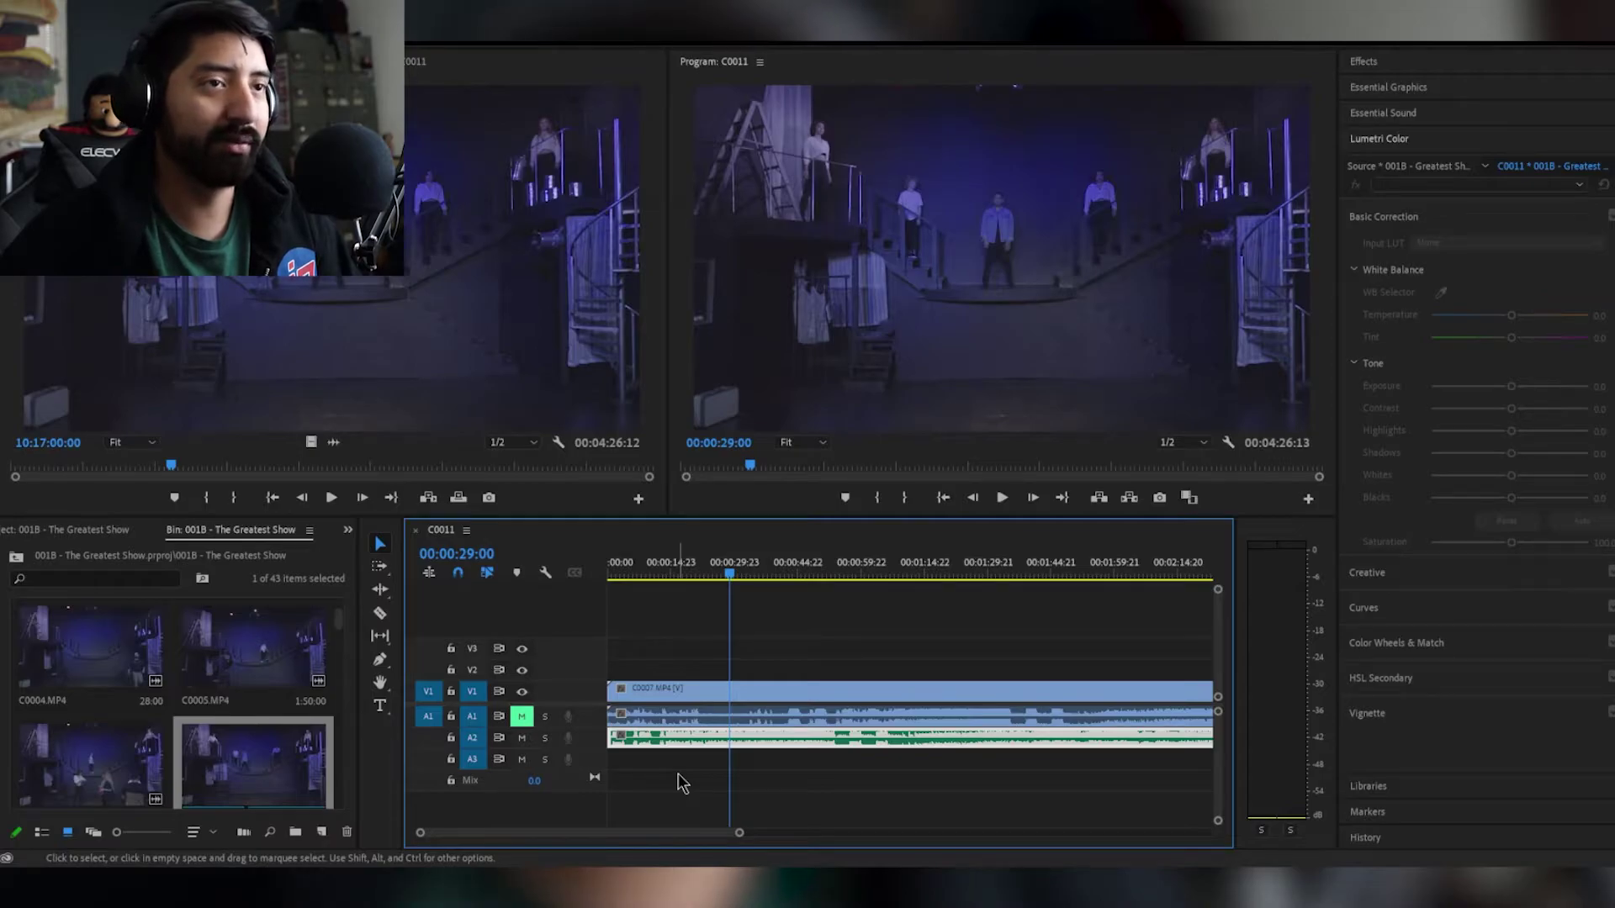
key("space")
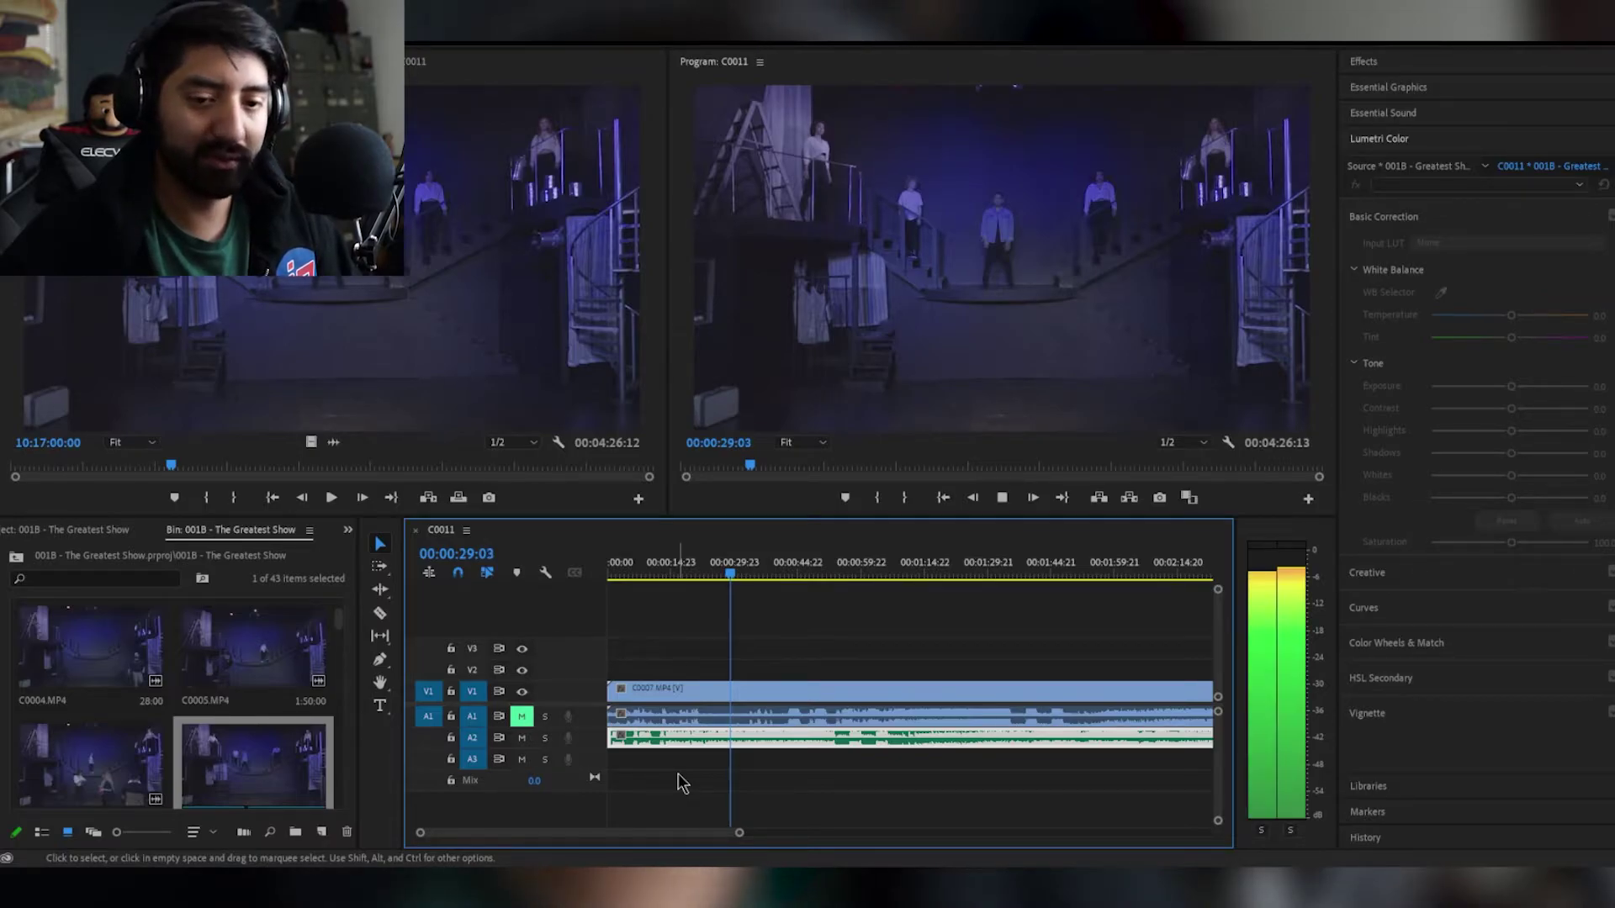
key("space")
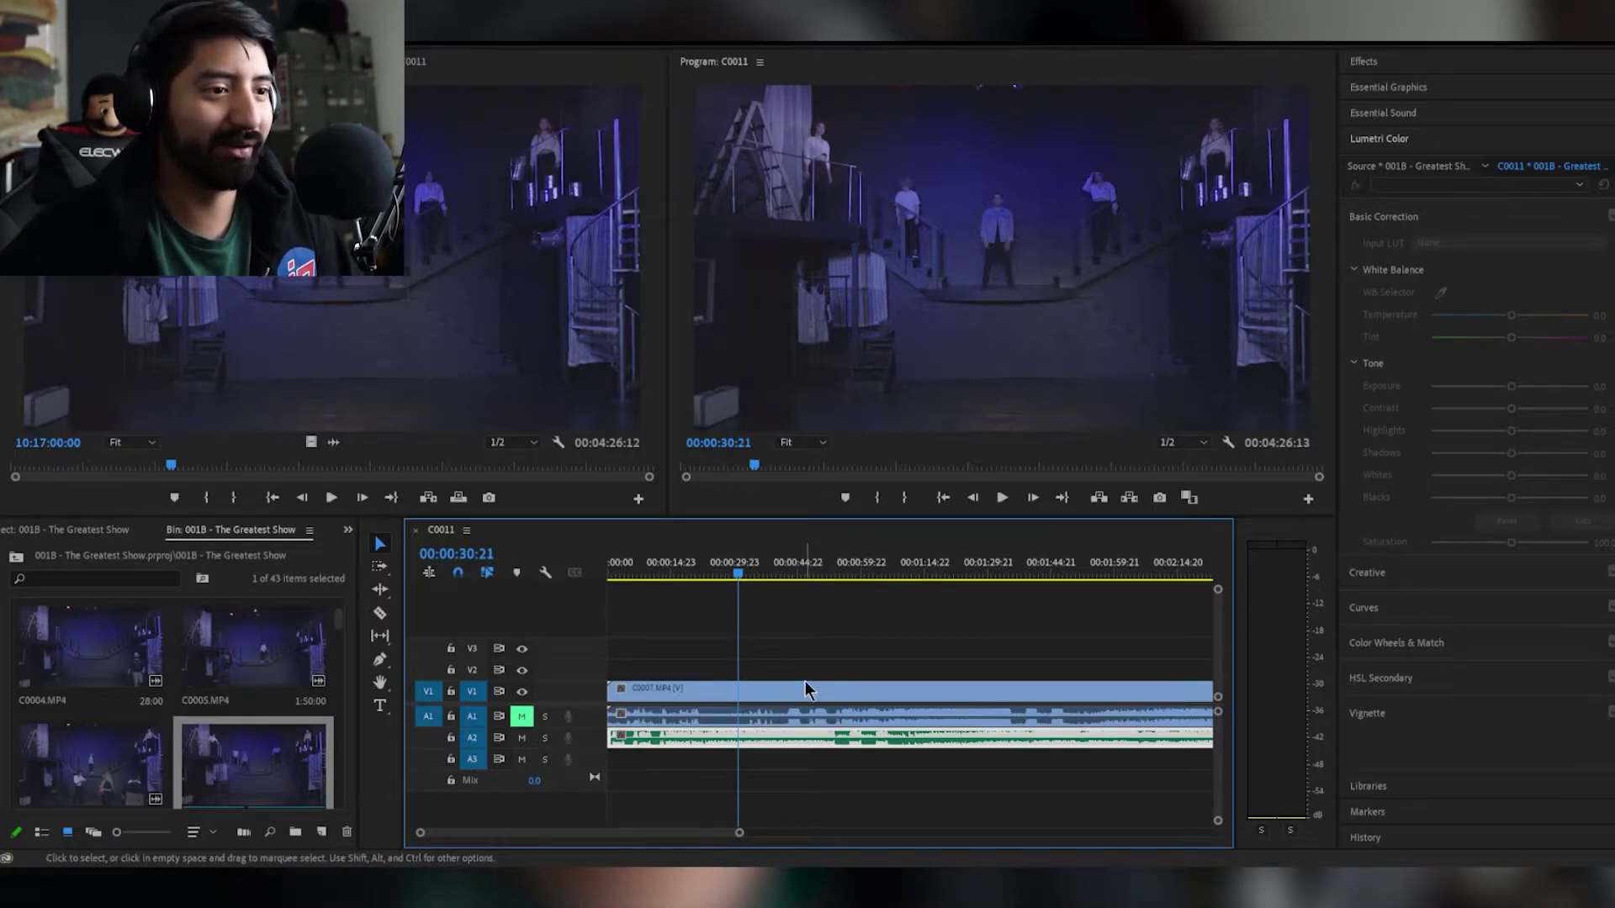
left_click(822, 654)
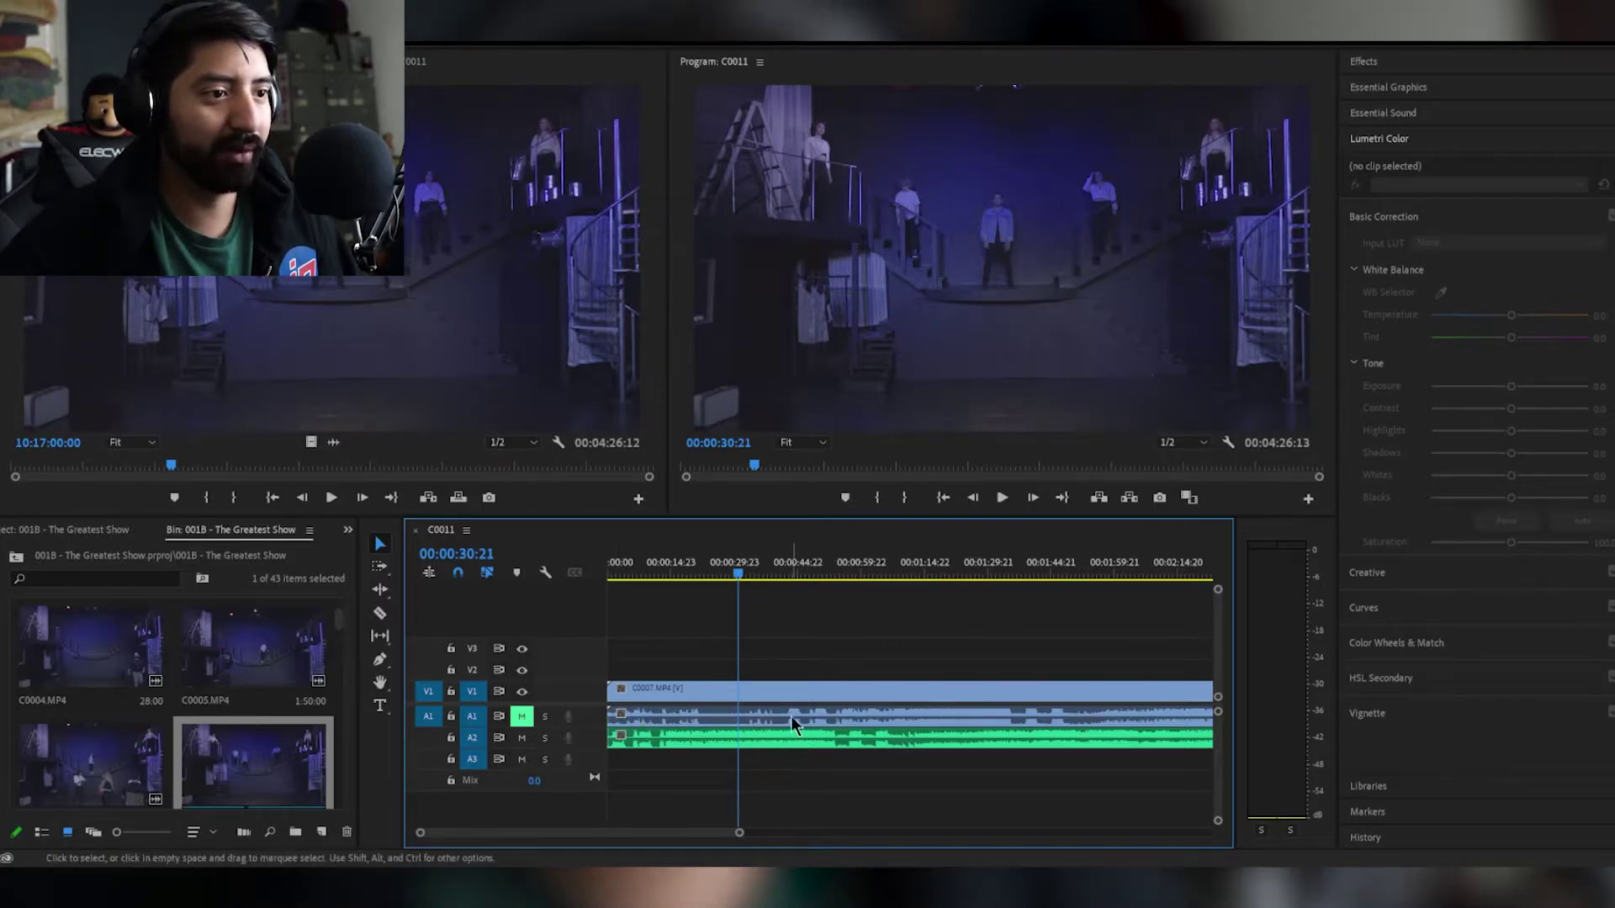
left_click_drag(649, 740, 818, 737)
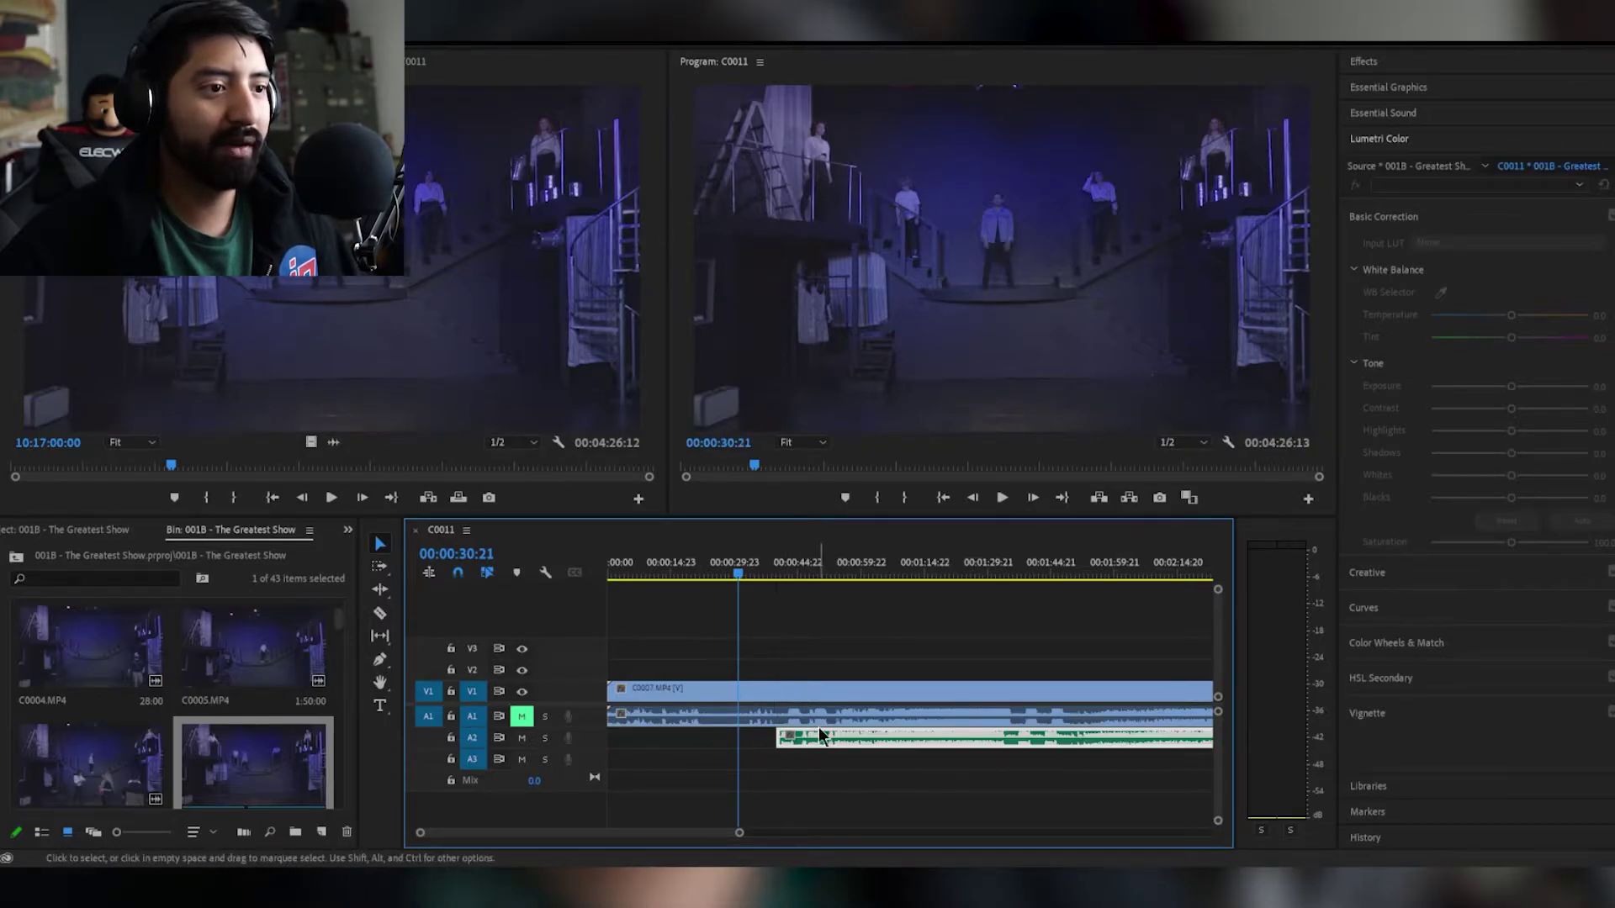
Zoom in around 42 seconds and scrub to 00:00:41:04 to check the audio sync.
left_click(788, 578)
key("=")
key("=")
key("=")
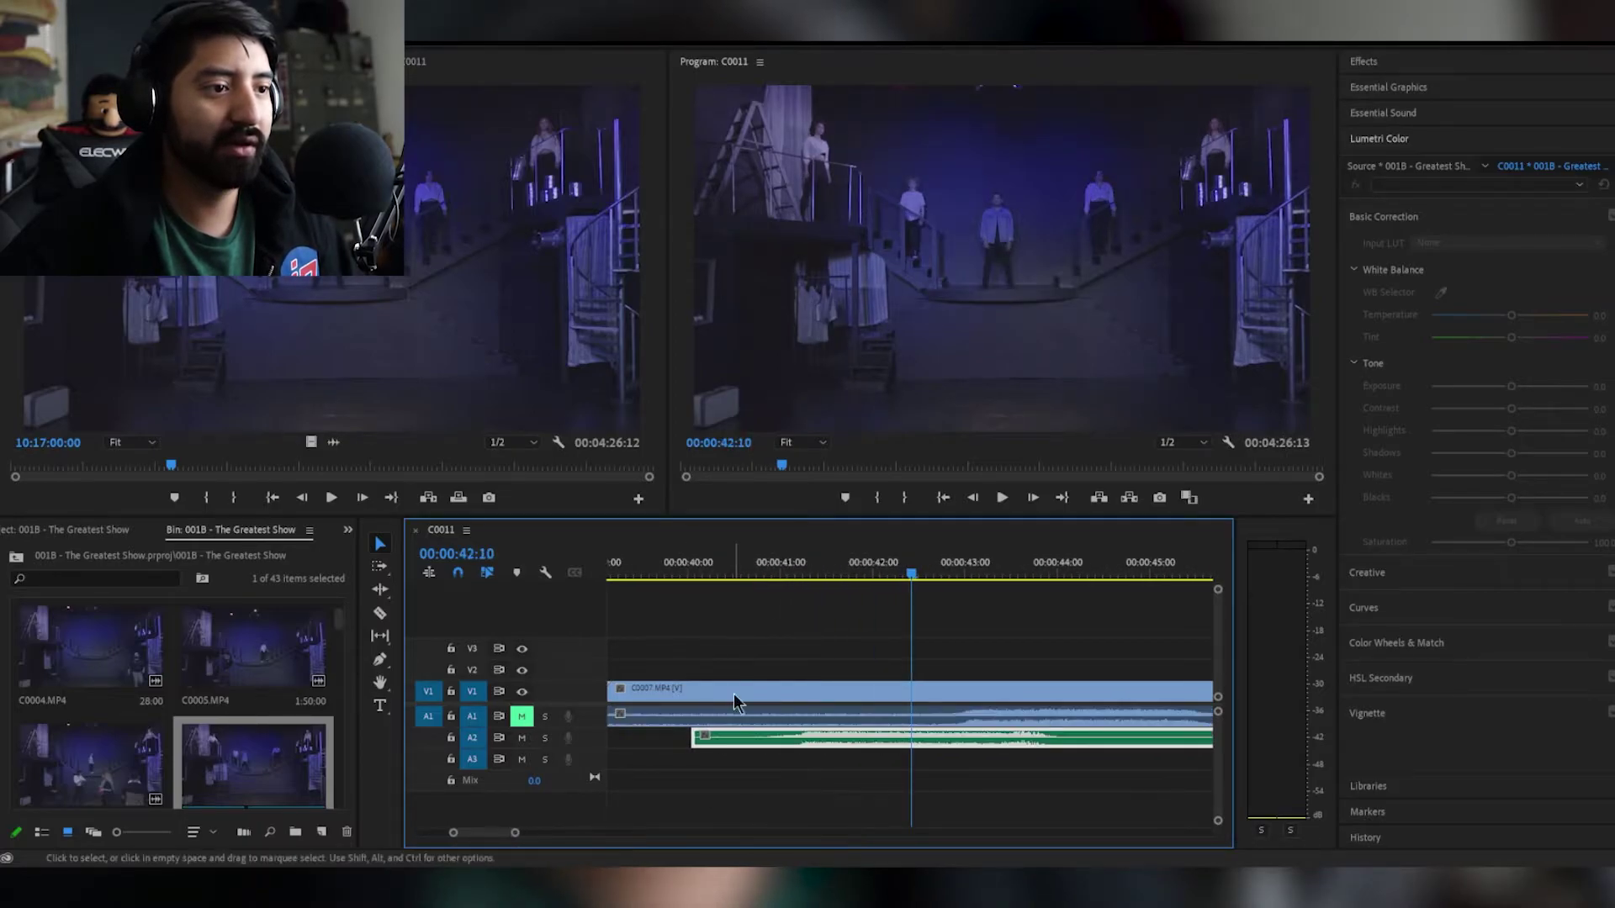
mouse_move(812, 576)
left_mouse_down()
mouse_move(771, 583)
mouse_move(791, 581)
left_mouse_up()
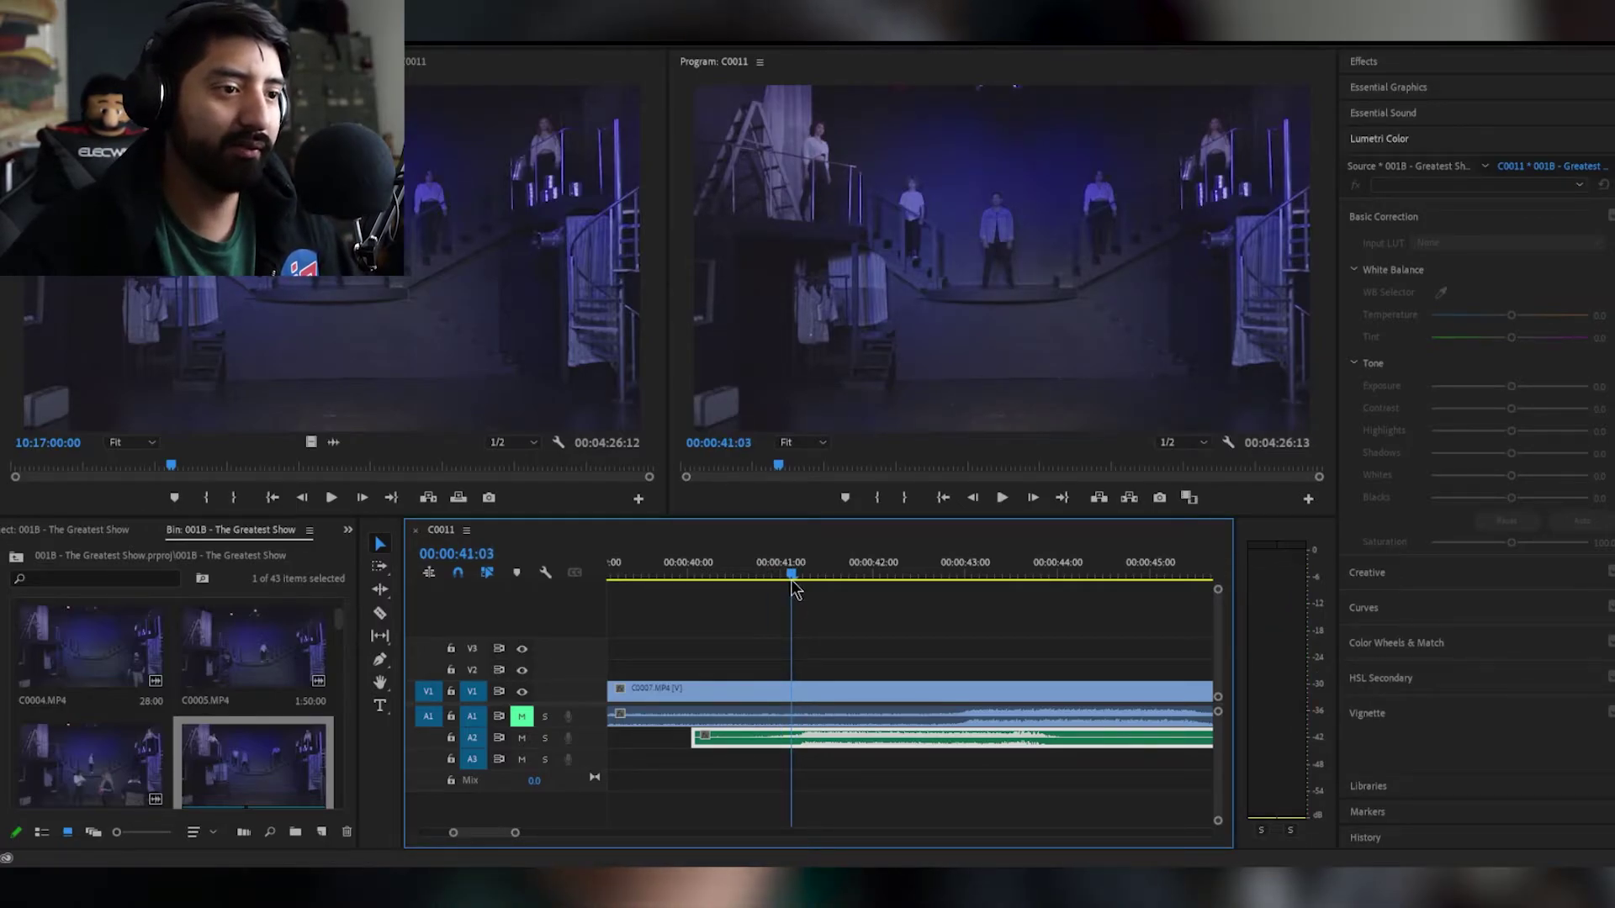
mouse_move(791, 580)
left_mouse_down()
mouse_move(811, 581)
mouse_move(795, 581)
left_mouse_up()
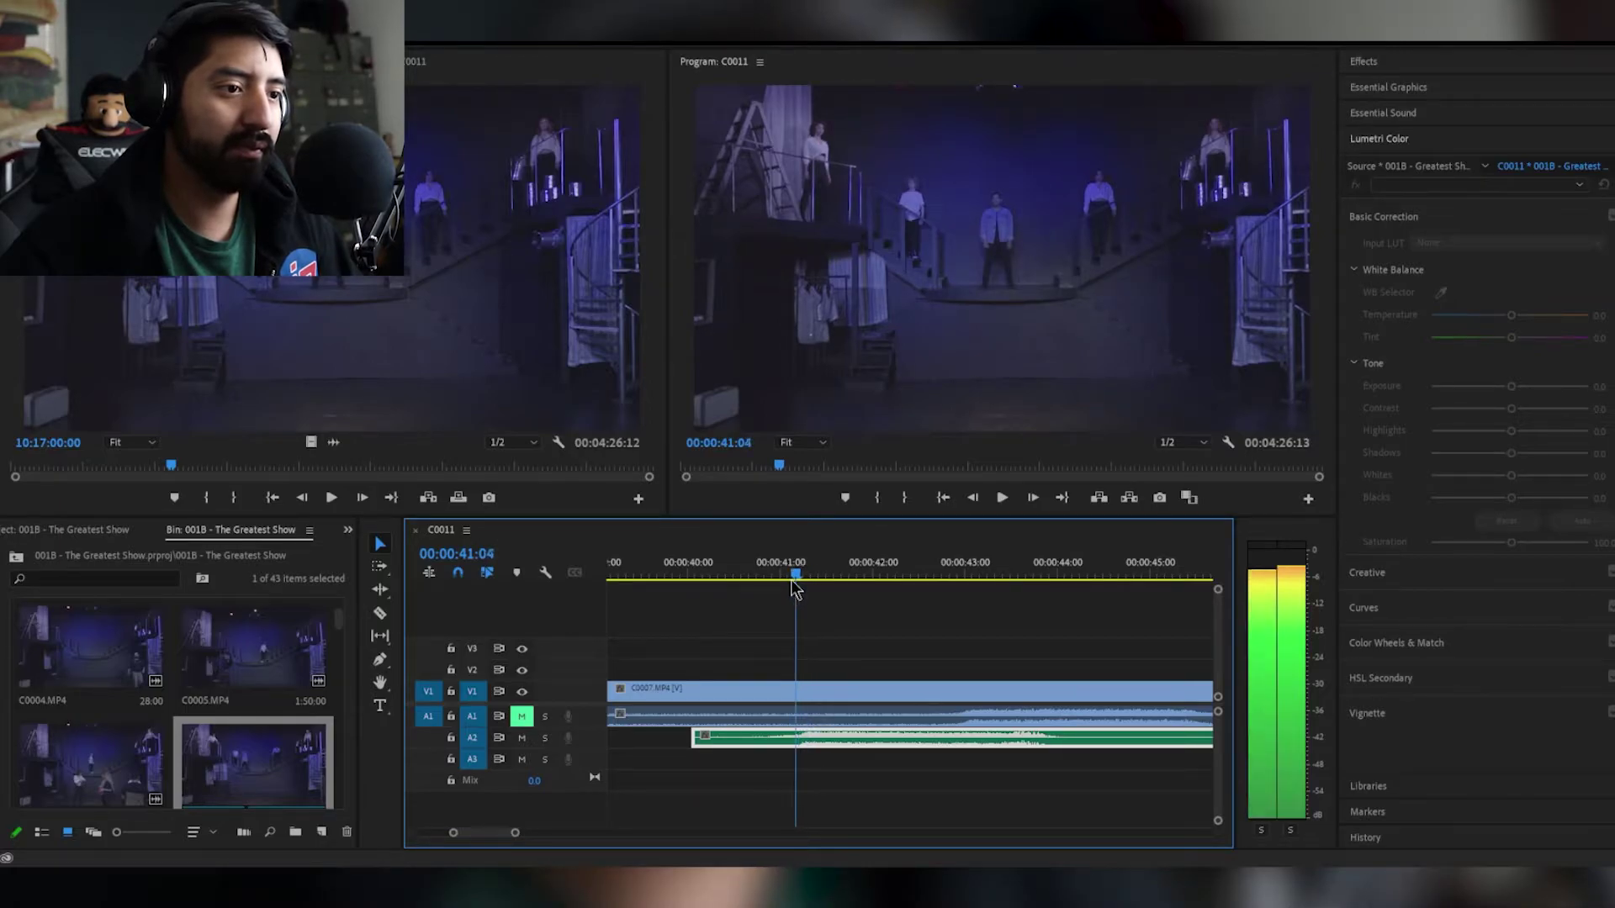
Split the studio audio at the playhead, unmute A1, and play both tracks to compare.
key("Right")
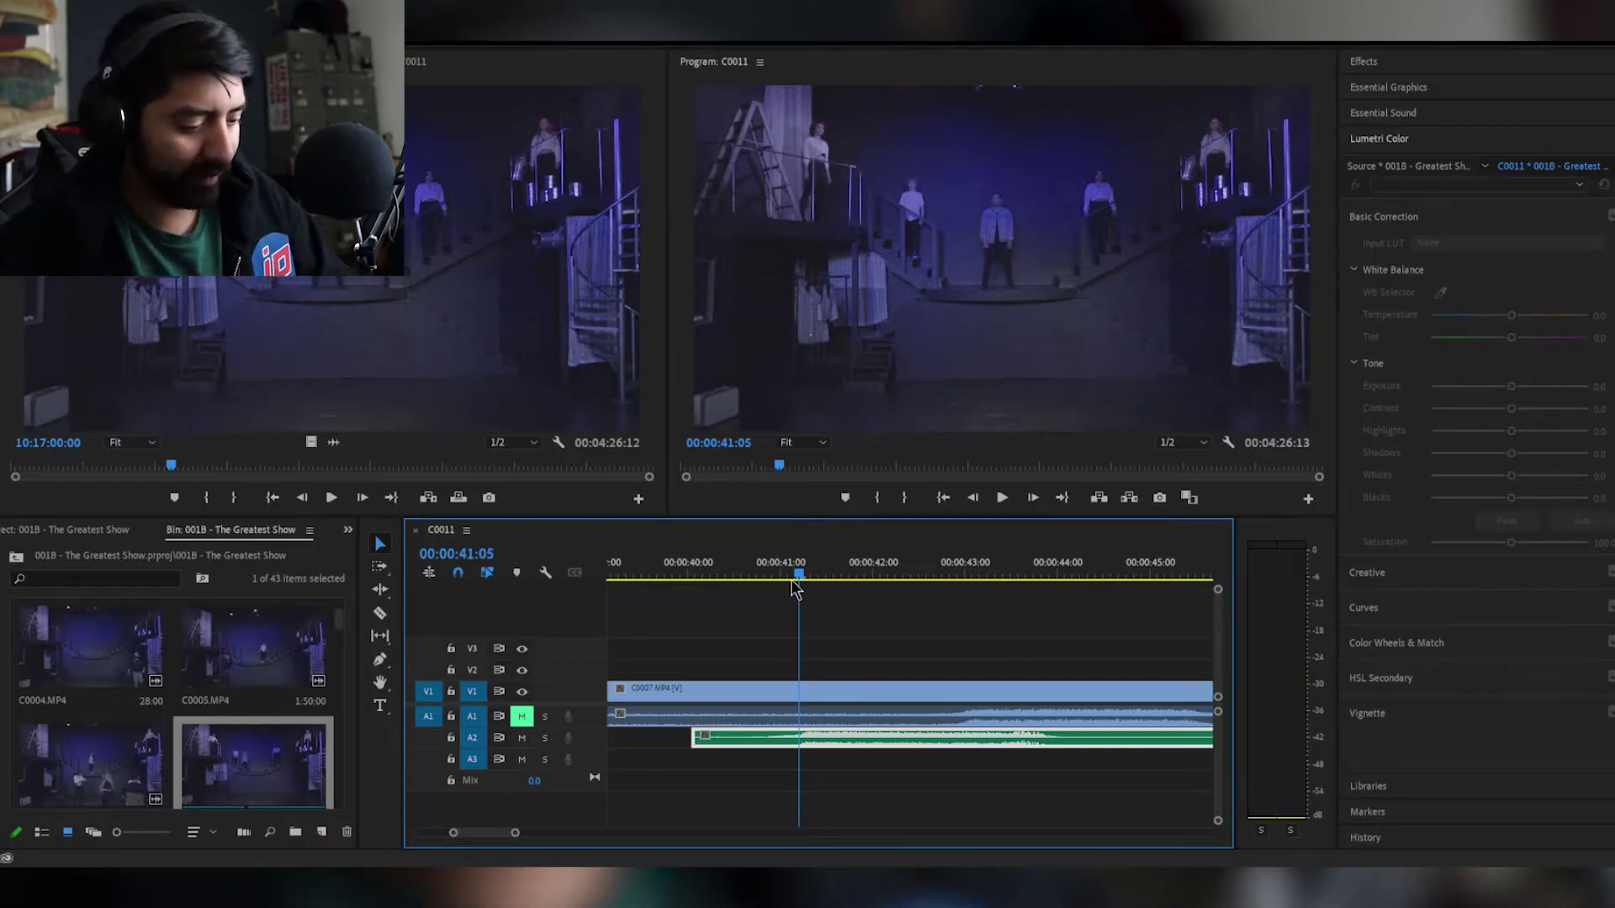
key("ctrl+k")
left_click(953, 692)
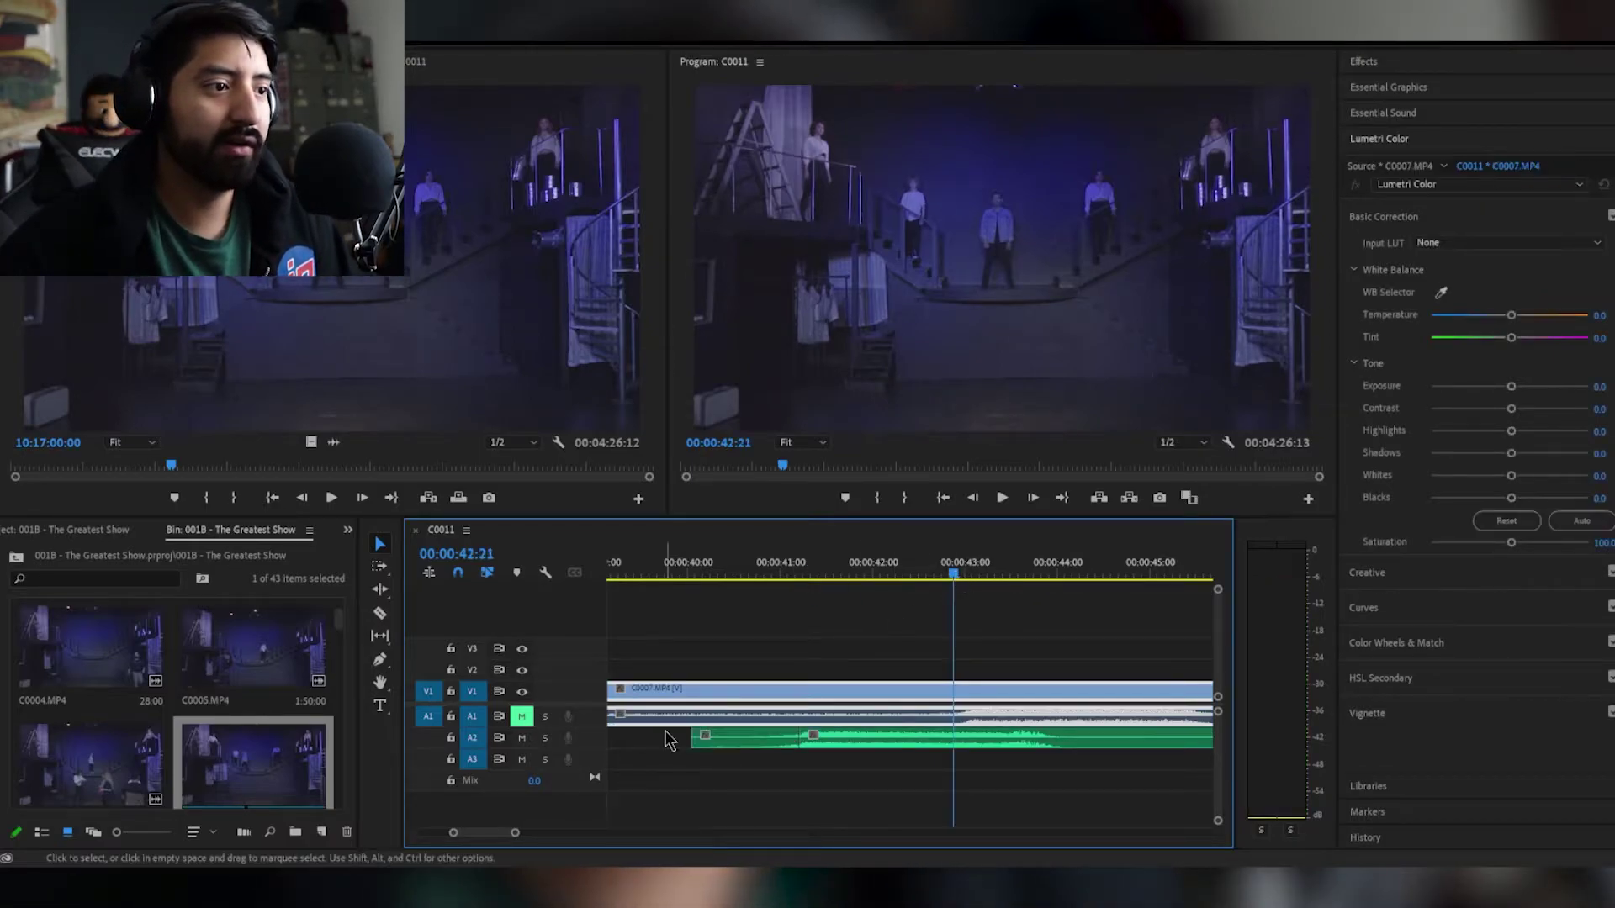
left_click(521, 716)
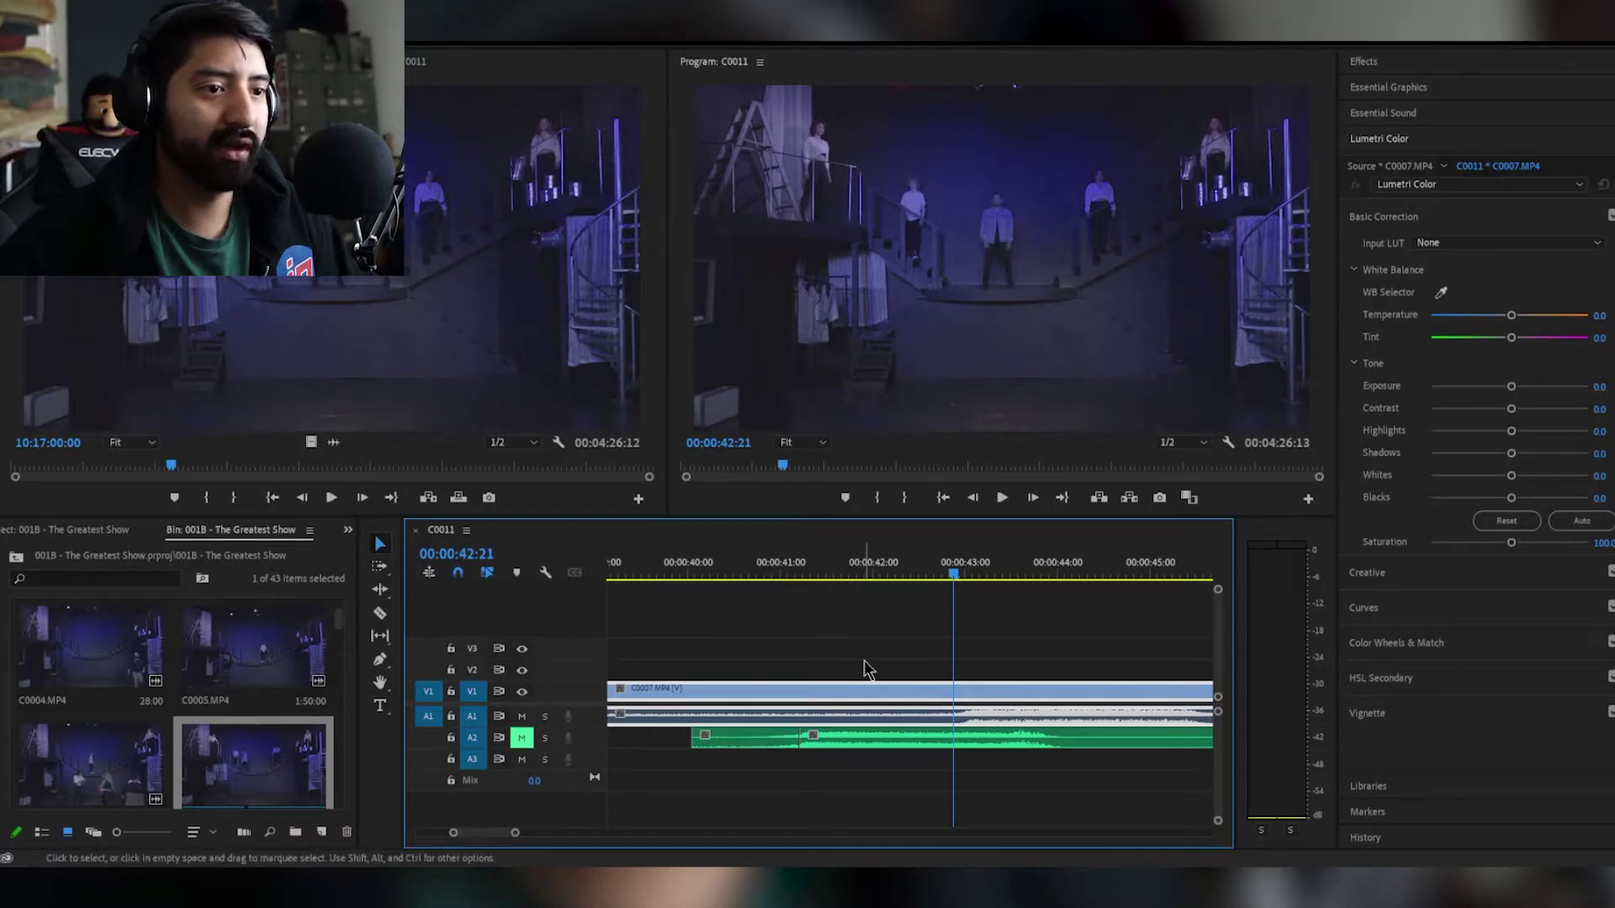
key("Right")
key("Right")
key("Right")
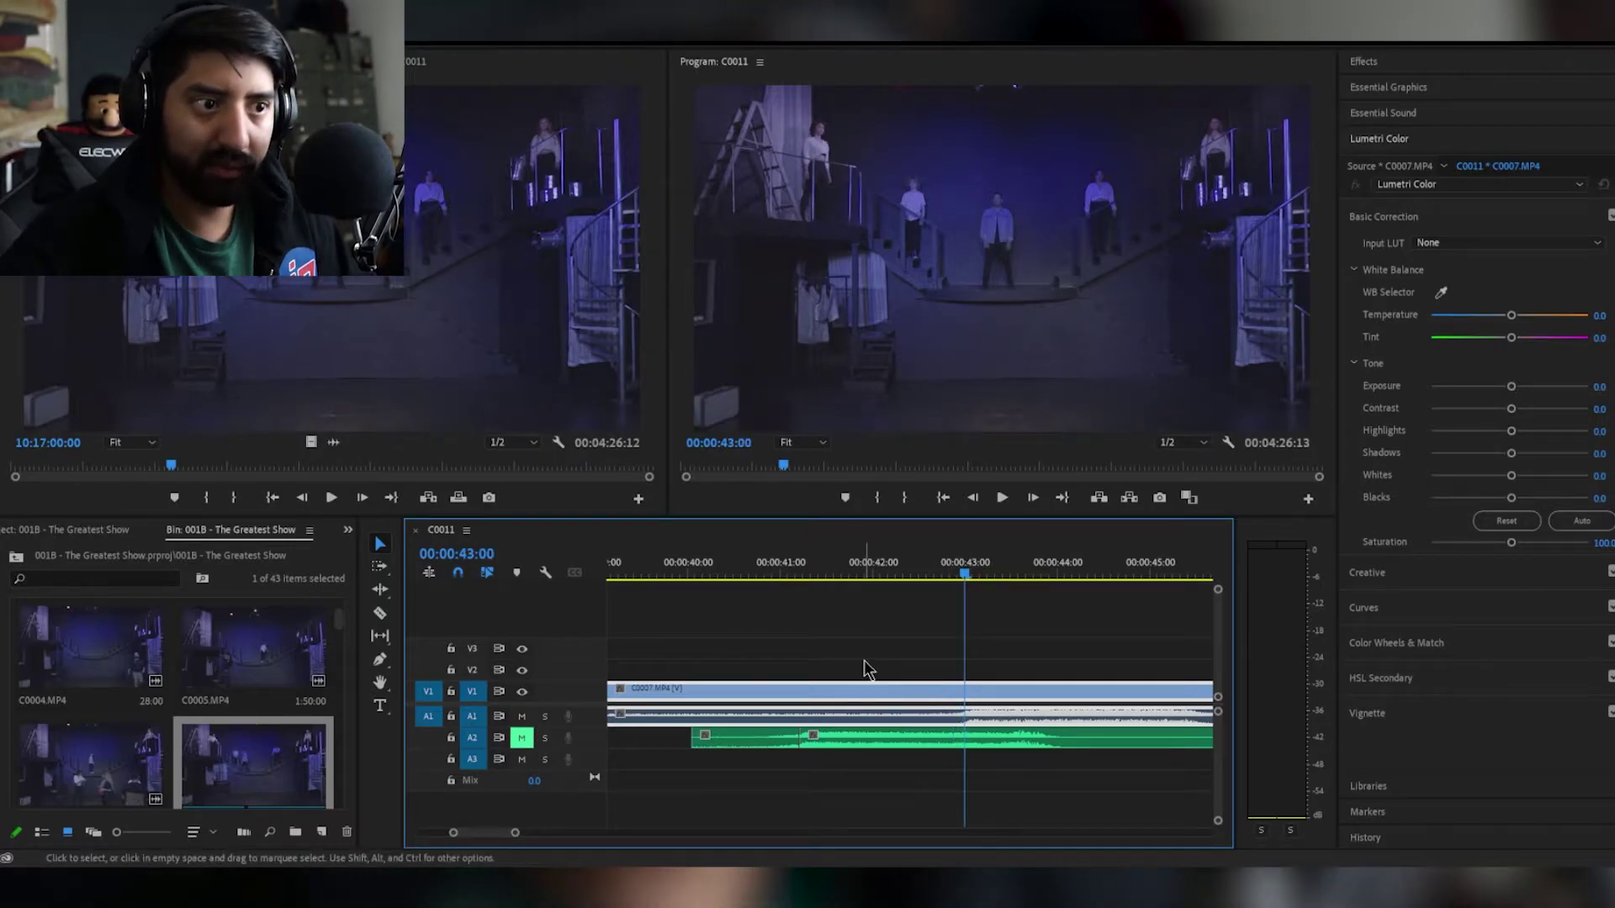
key("space")
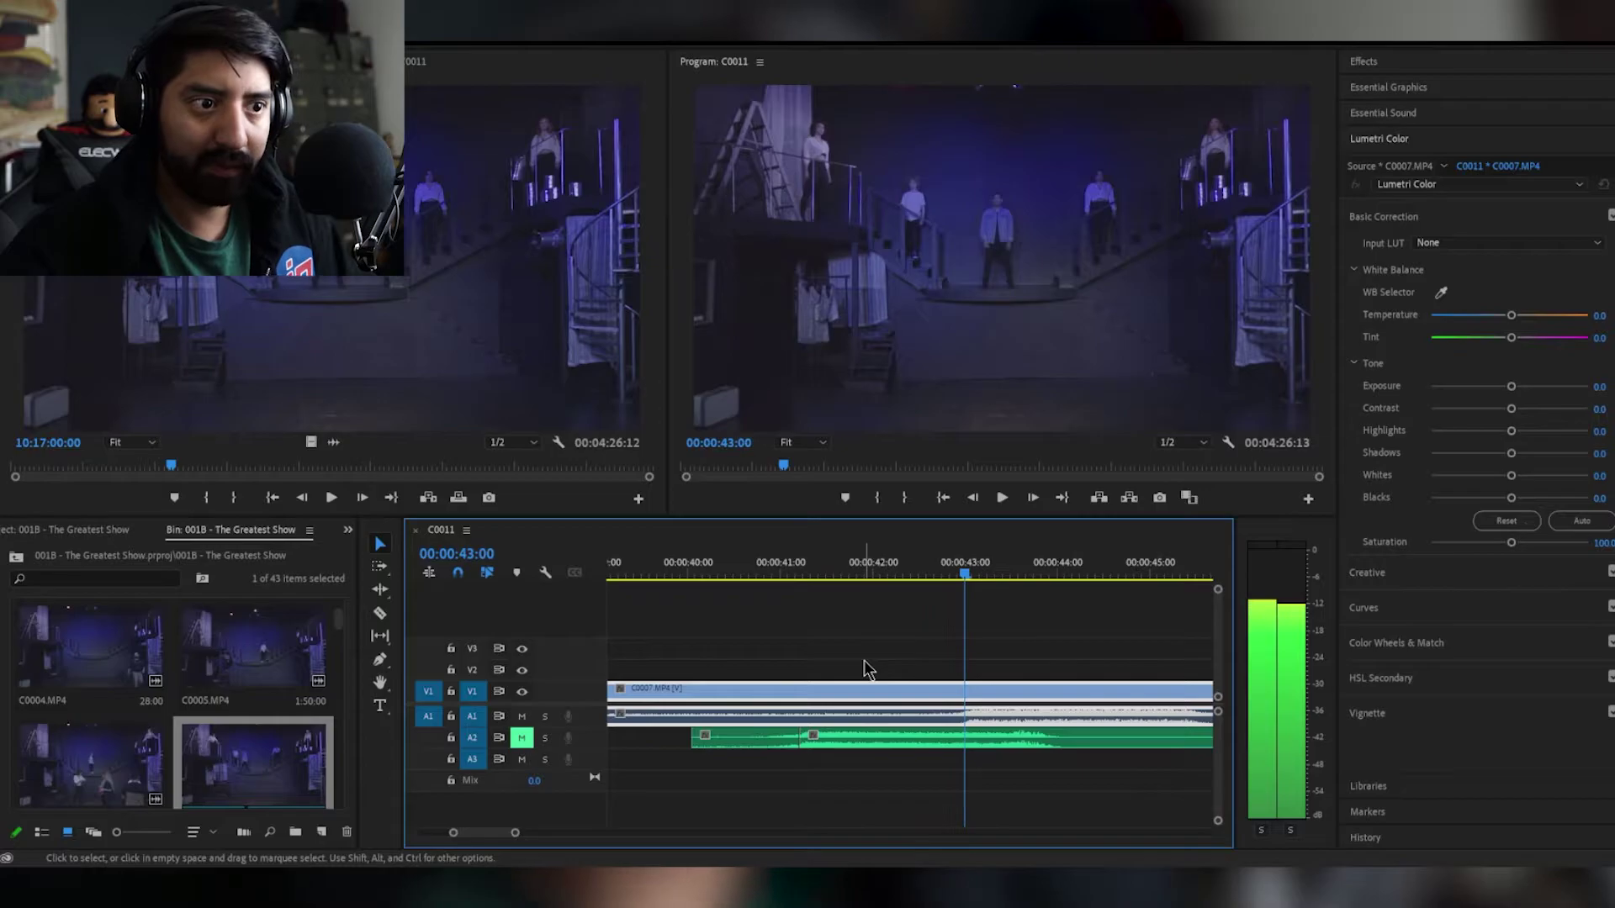
key("space")
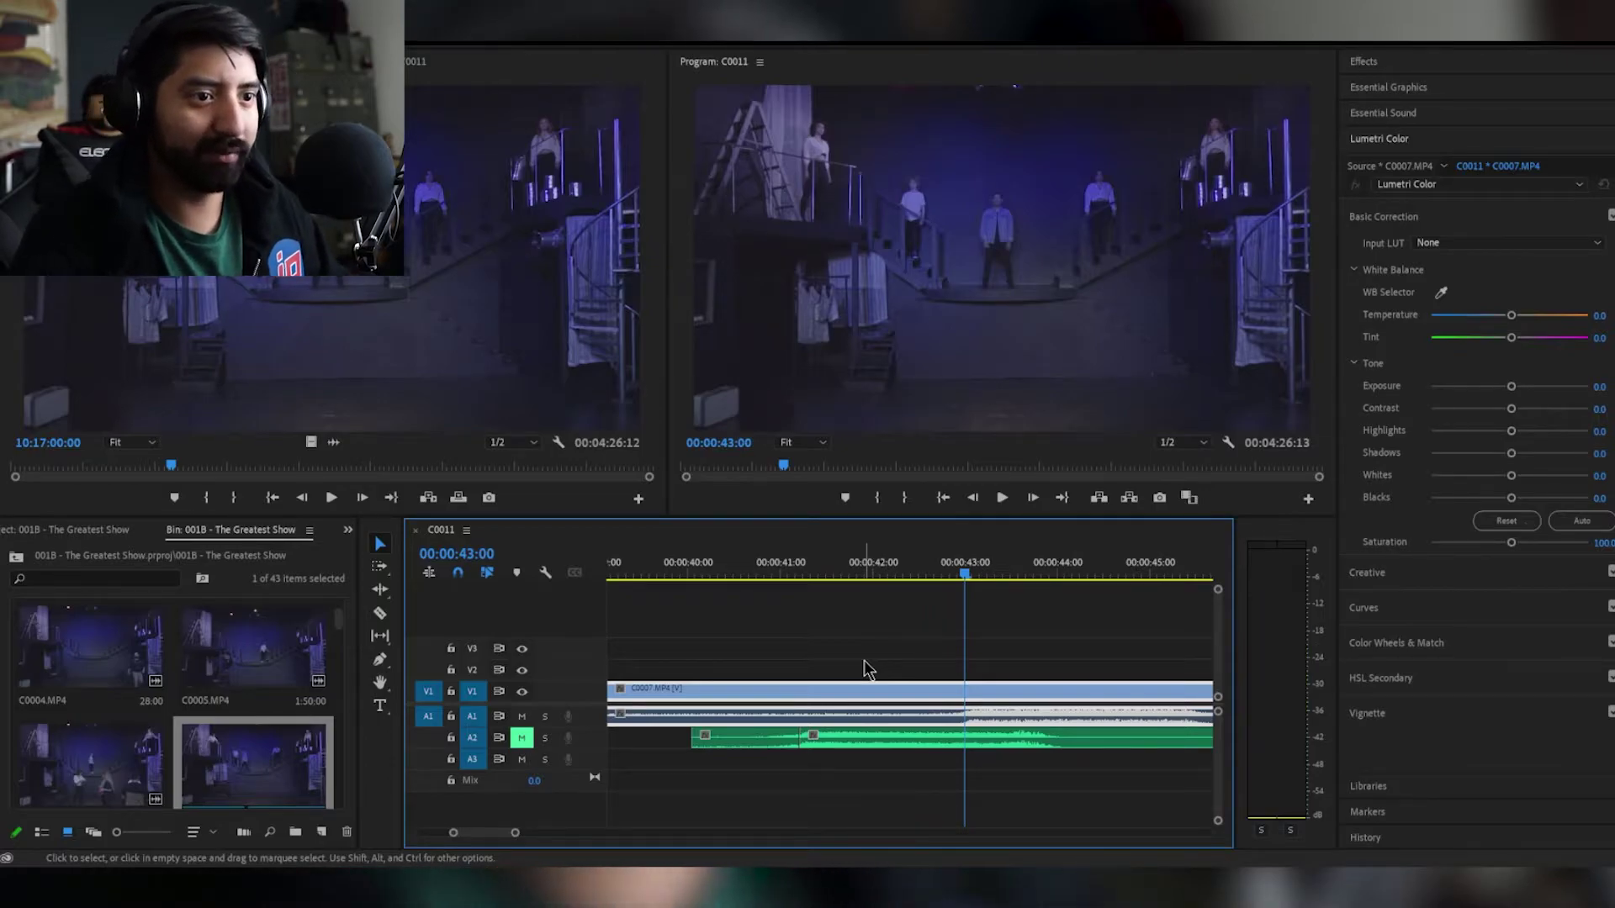
Cut the video at 00:00:43:00, delete the part before it, and extend its start to about 41 seconds.
key("ctrl+k")
key("Delete")
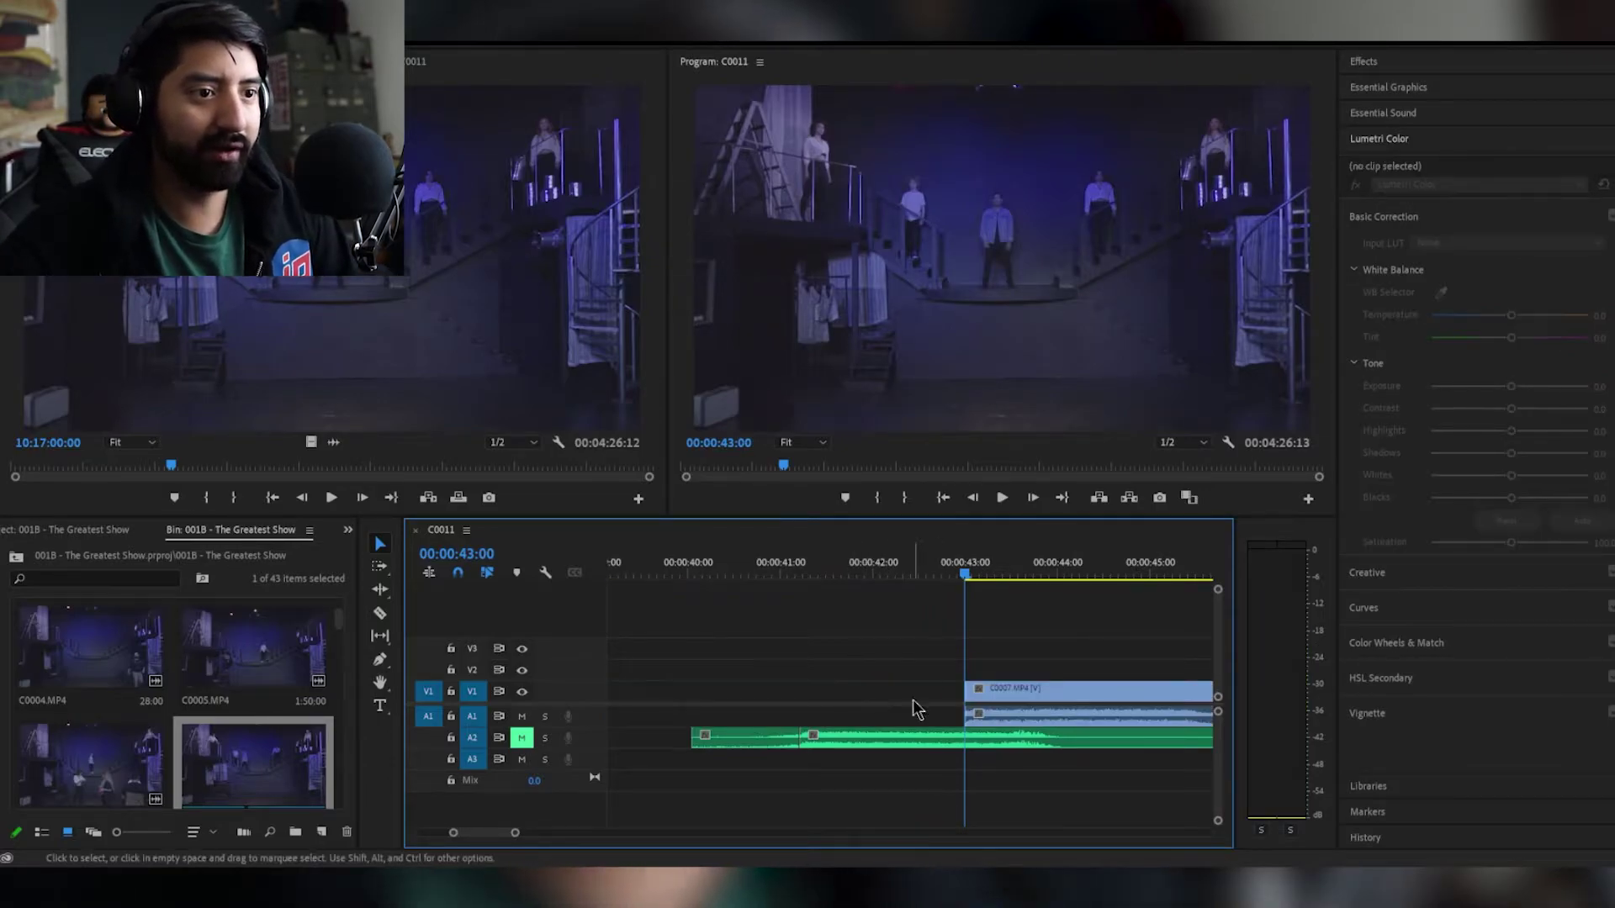
left_click_drag(966, 691, 657, 695)
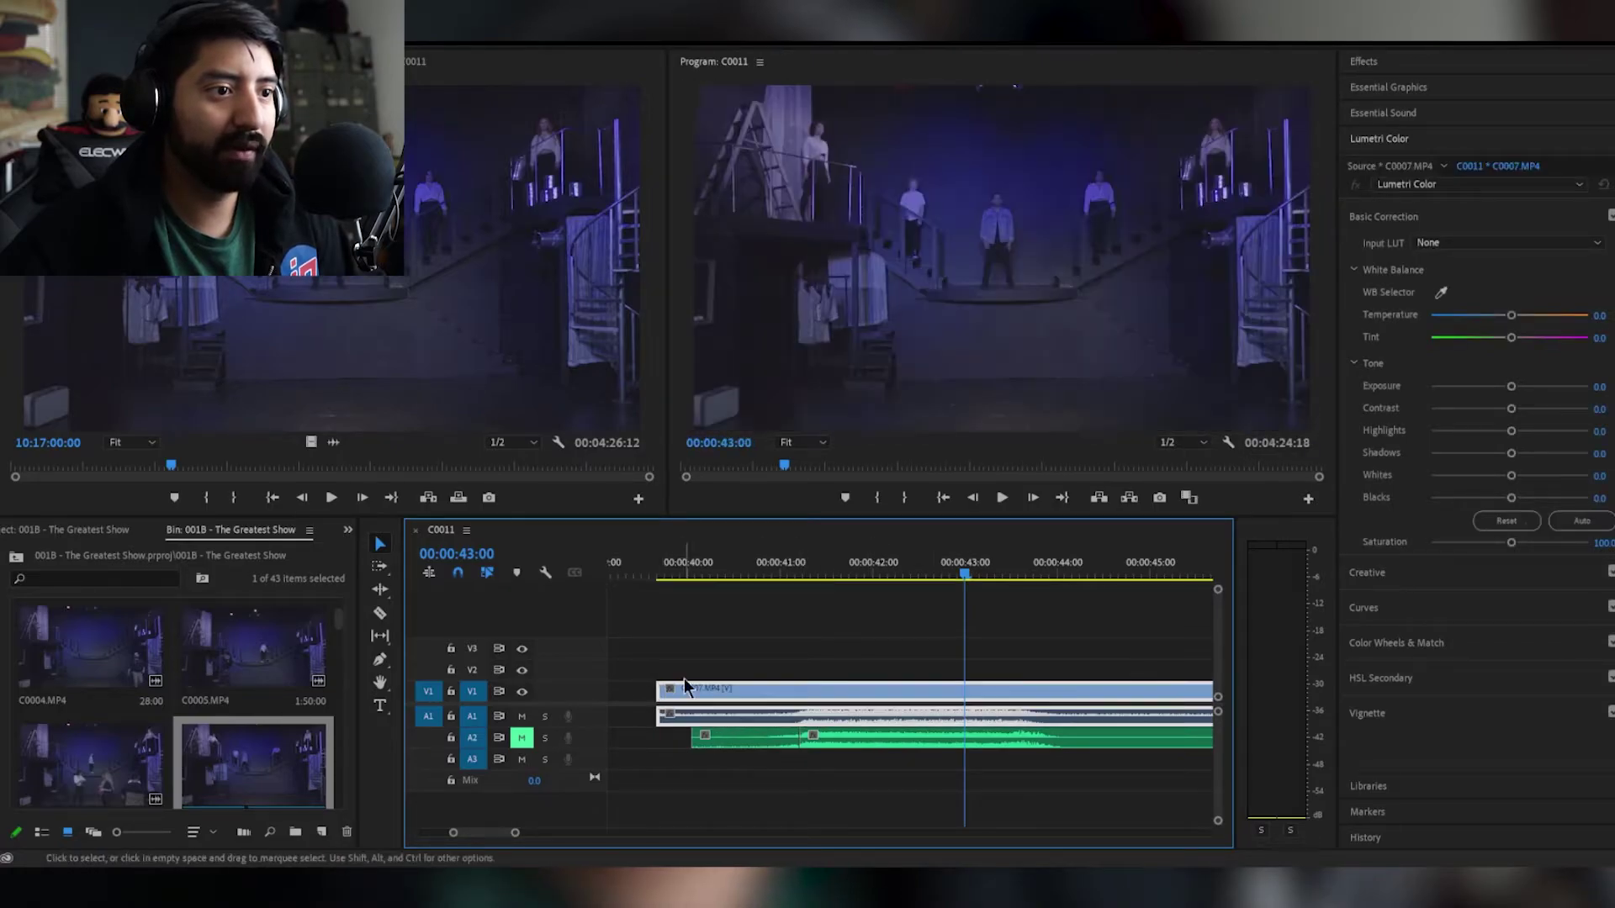
Play from 00:00:40:18 with the studio audio unmuted, then select the audio piece before the cut.
left_click(759, 574)
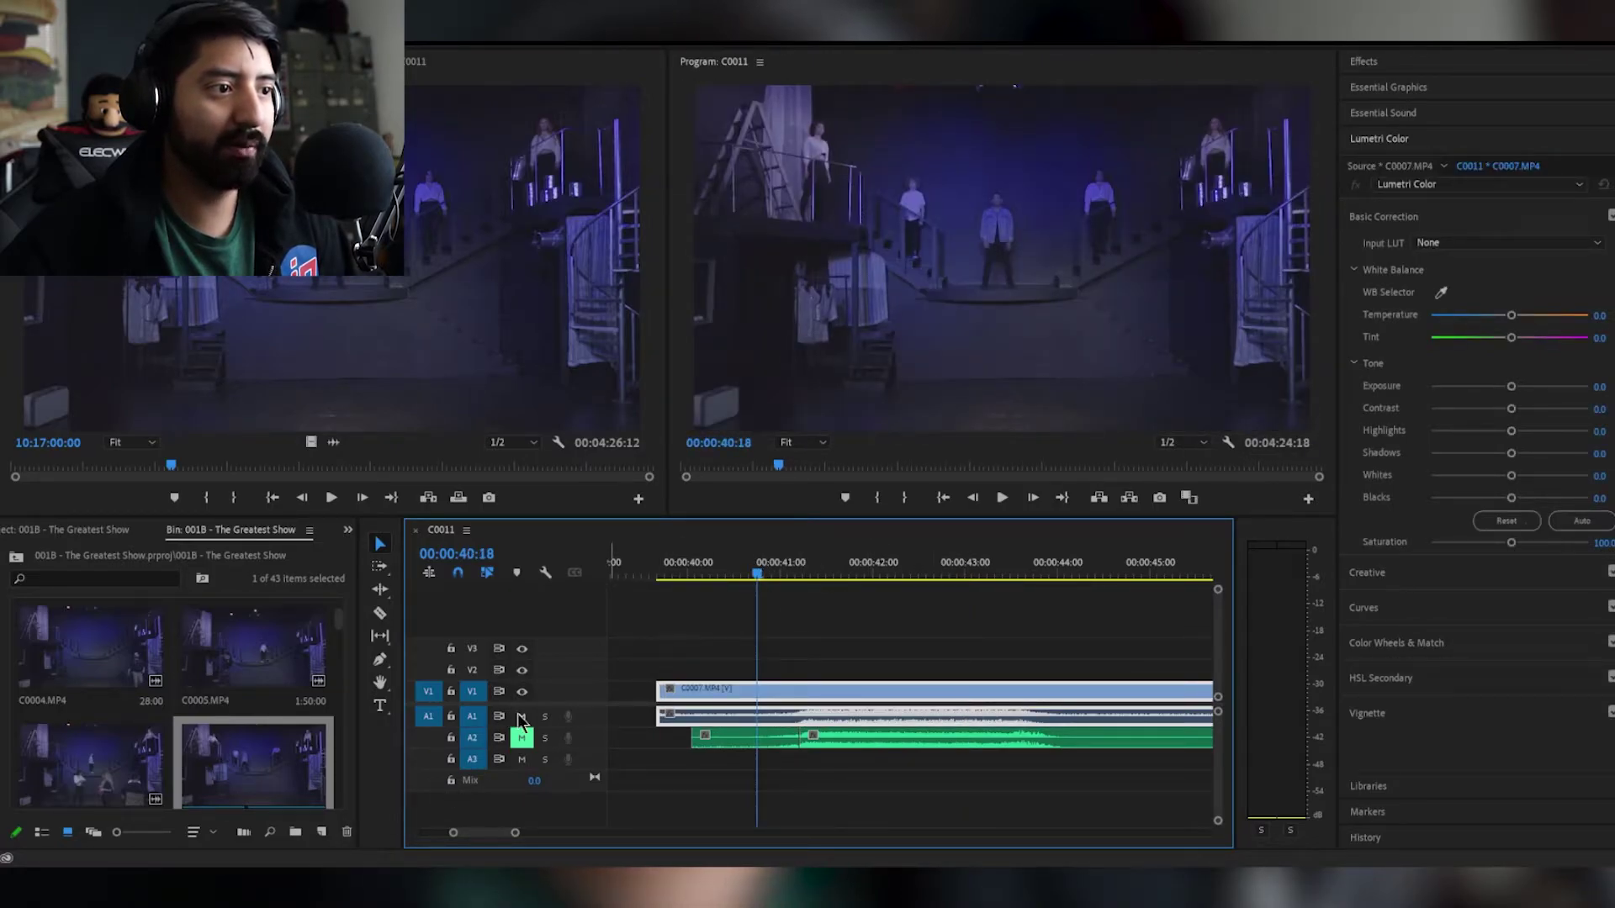
left_click(518, 737)
key("space")
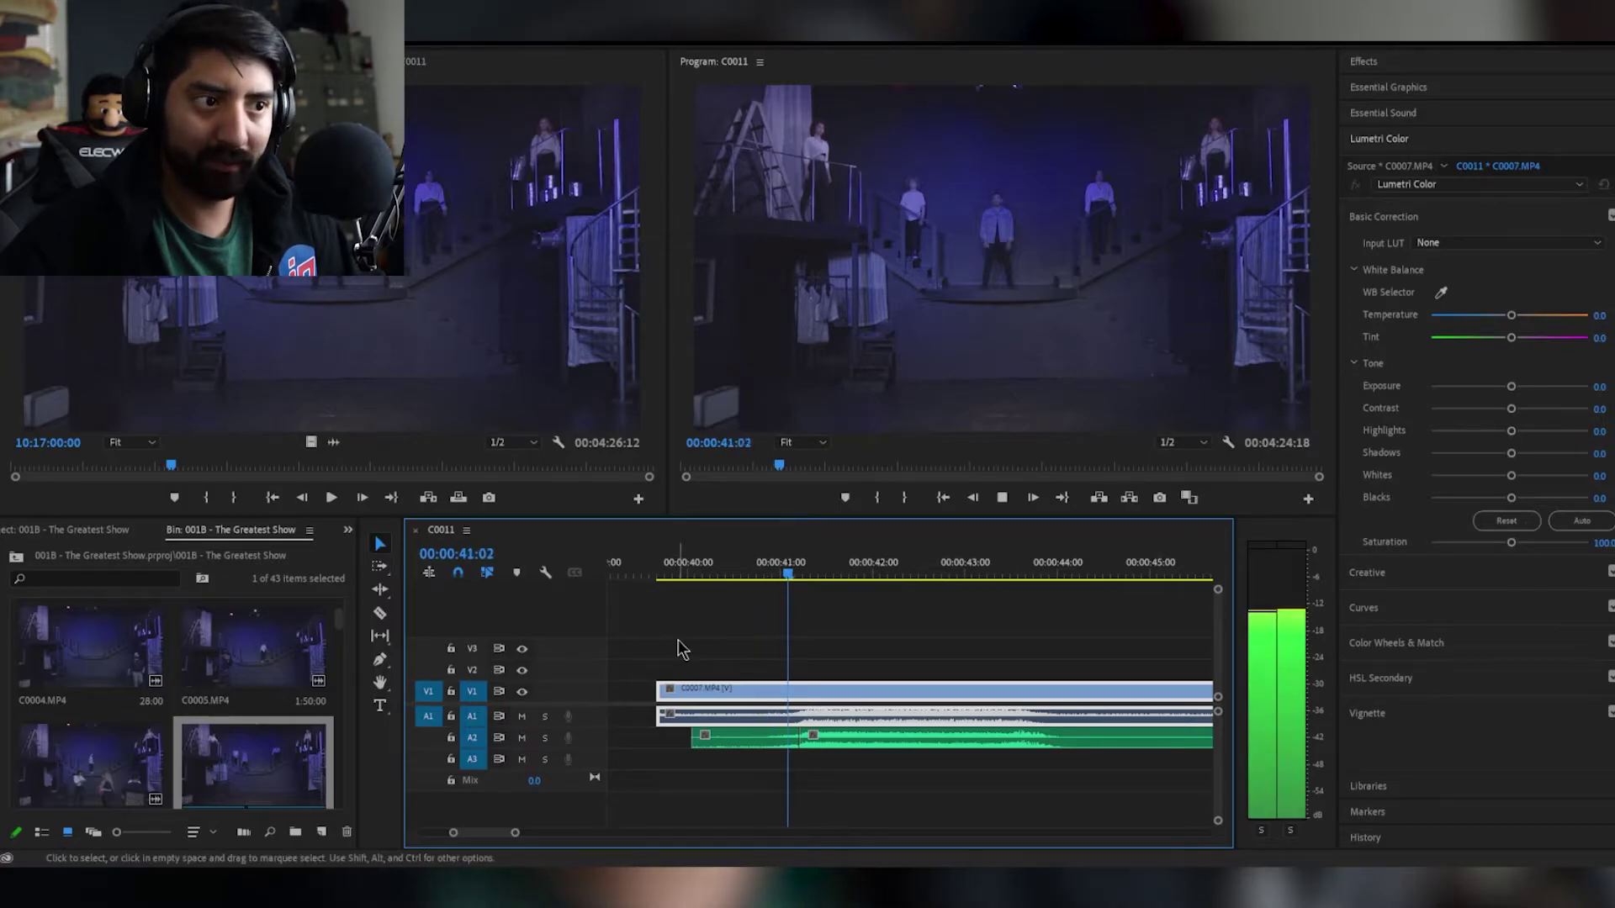
key("space")
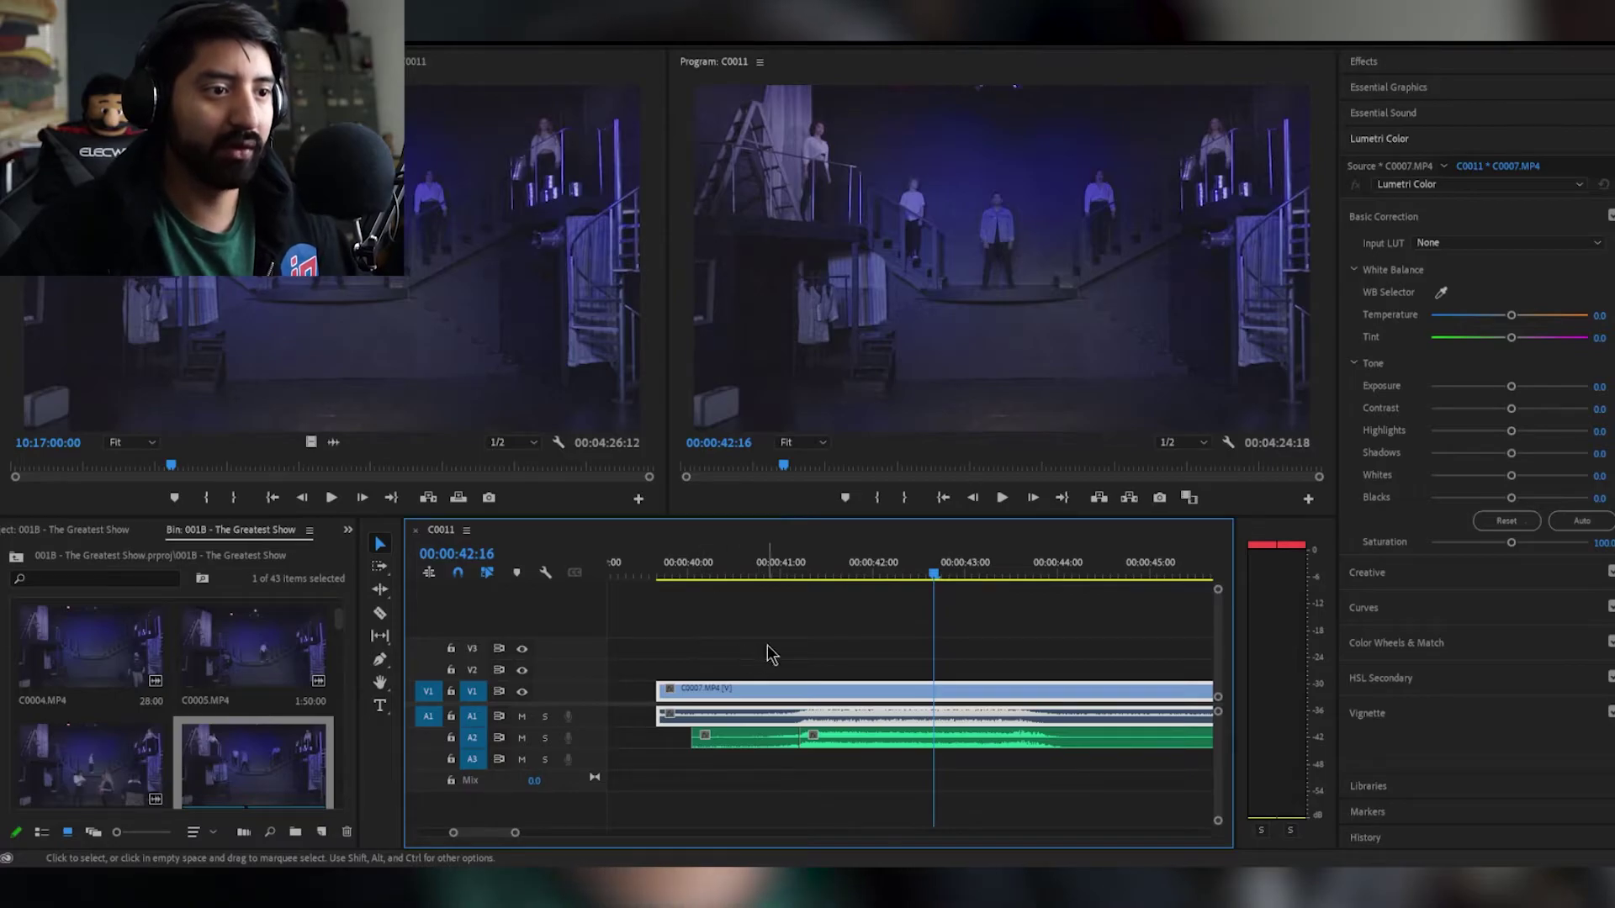
left_click(765, 746)
Delete the leading audio piece, zoom out, and marquee-select the V1, A1 and A2 clips together.
key("Delete")
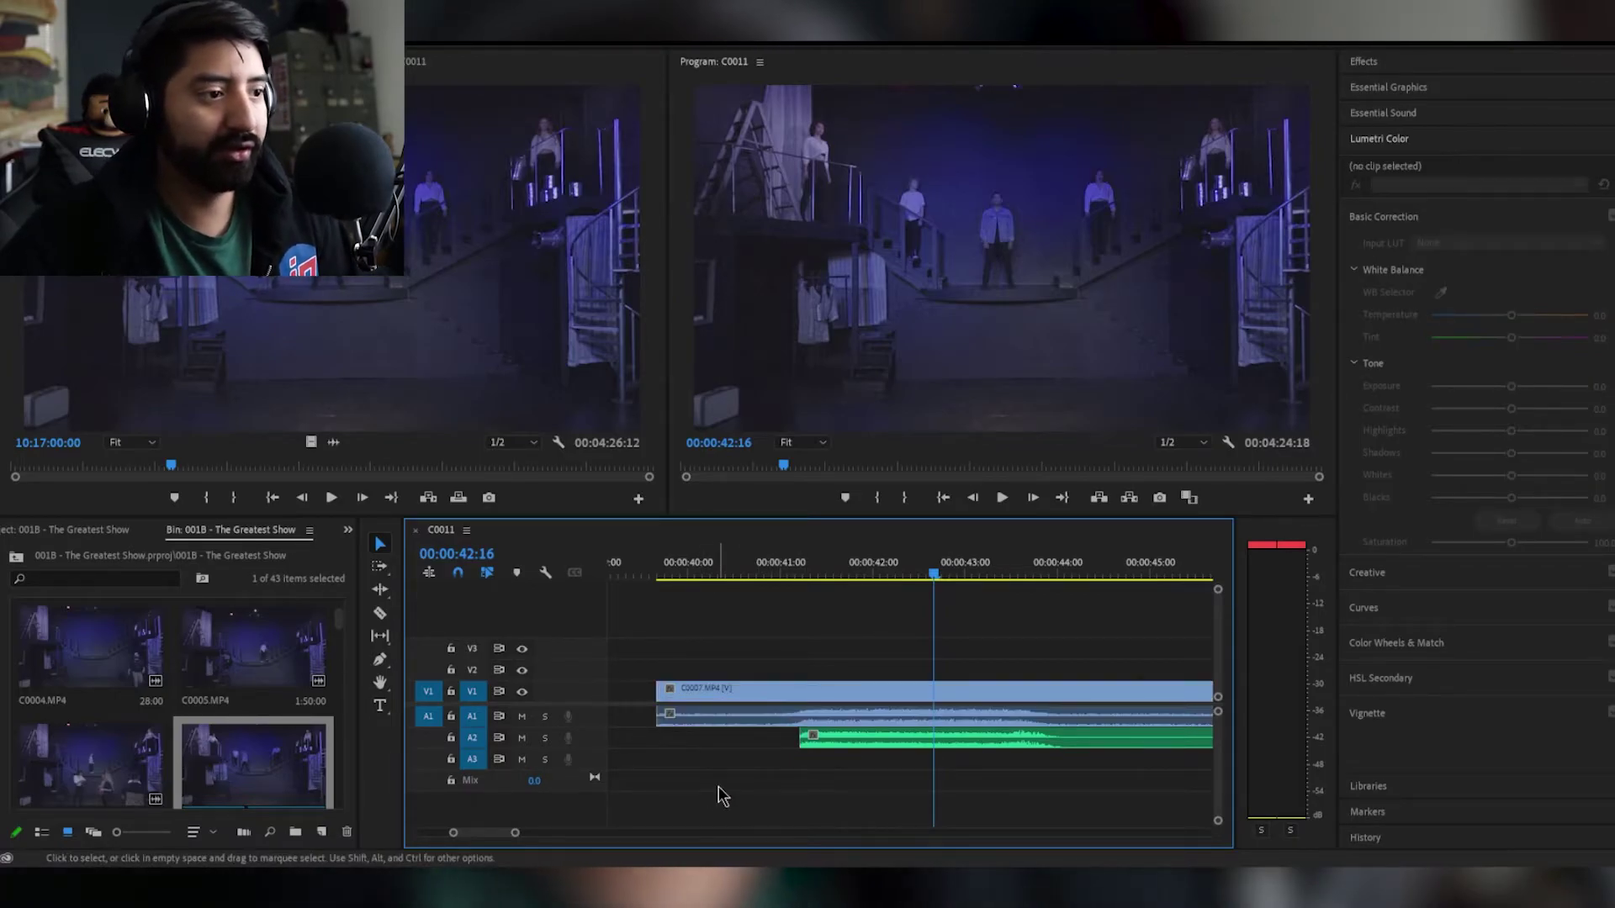
left_click_drag(515, 833, 760, 833)
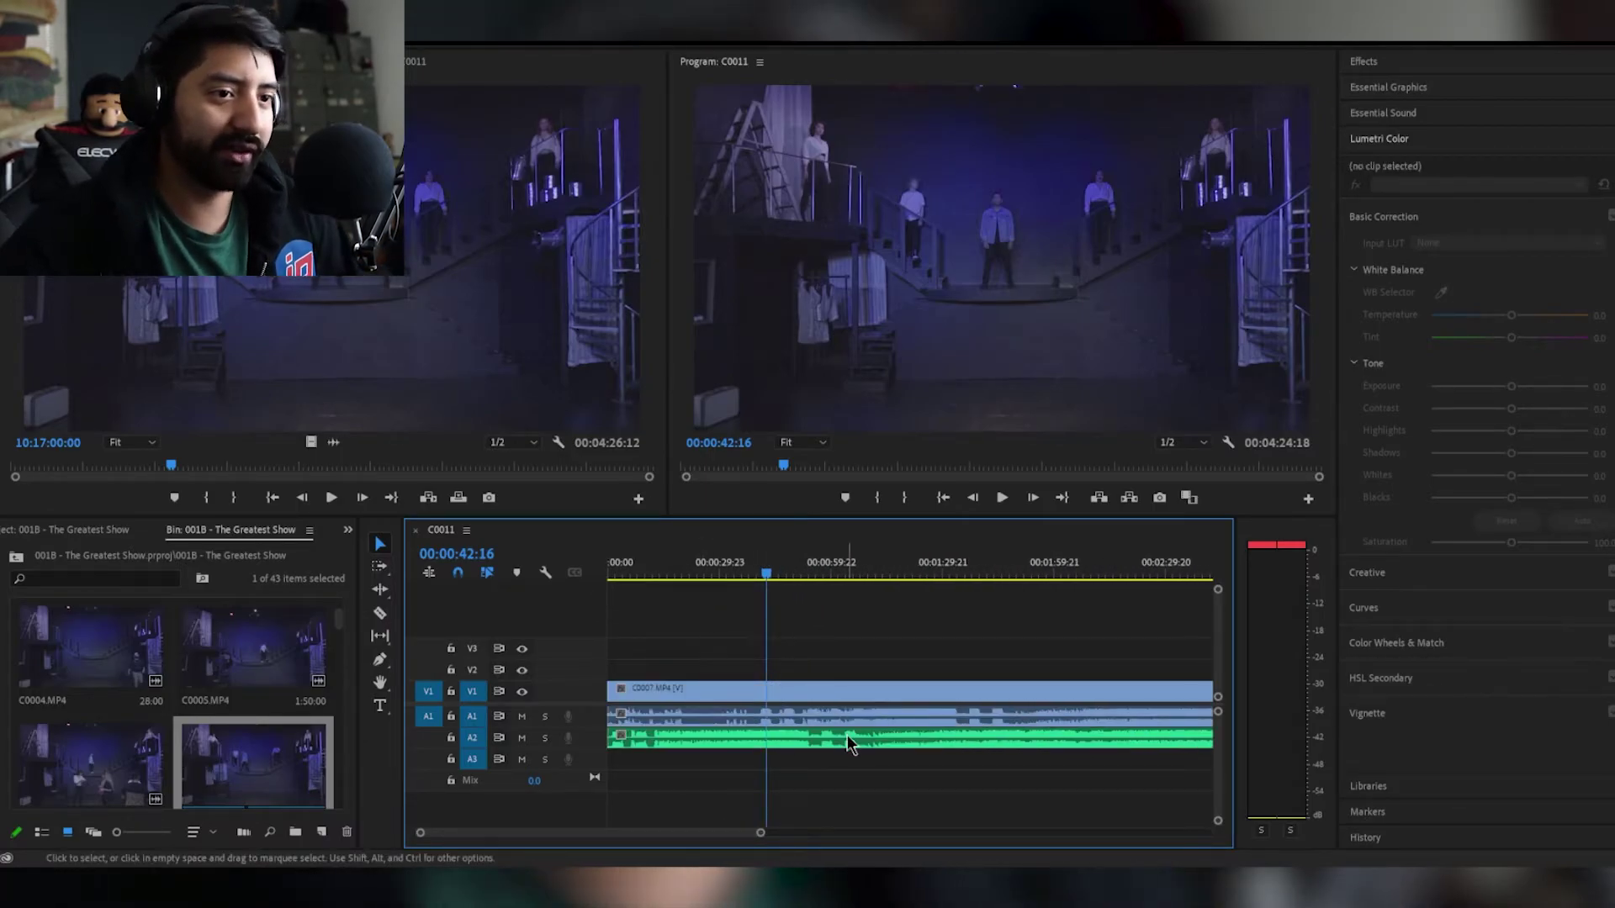
left_click(734, 576)
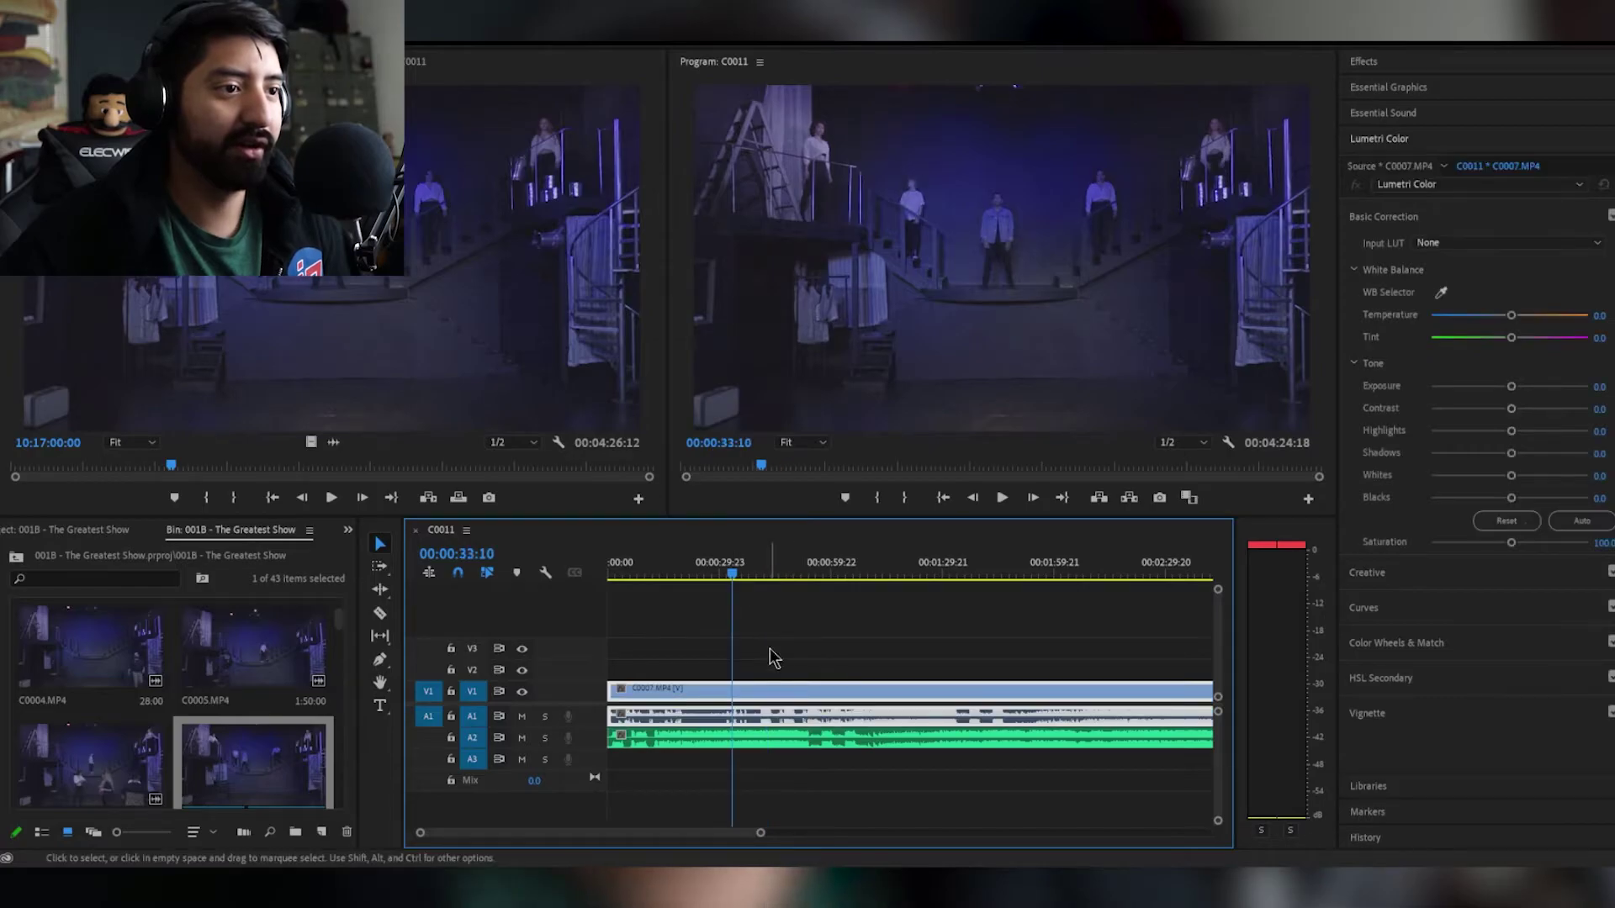
left_click(830, 627)
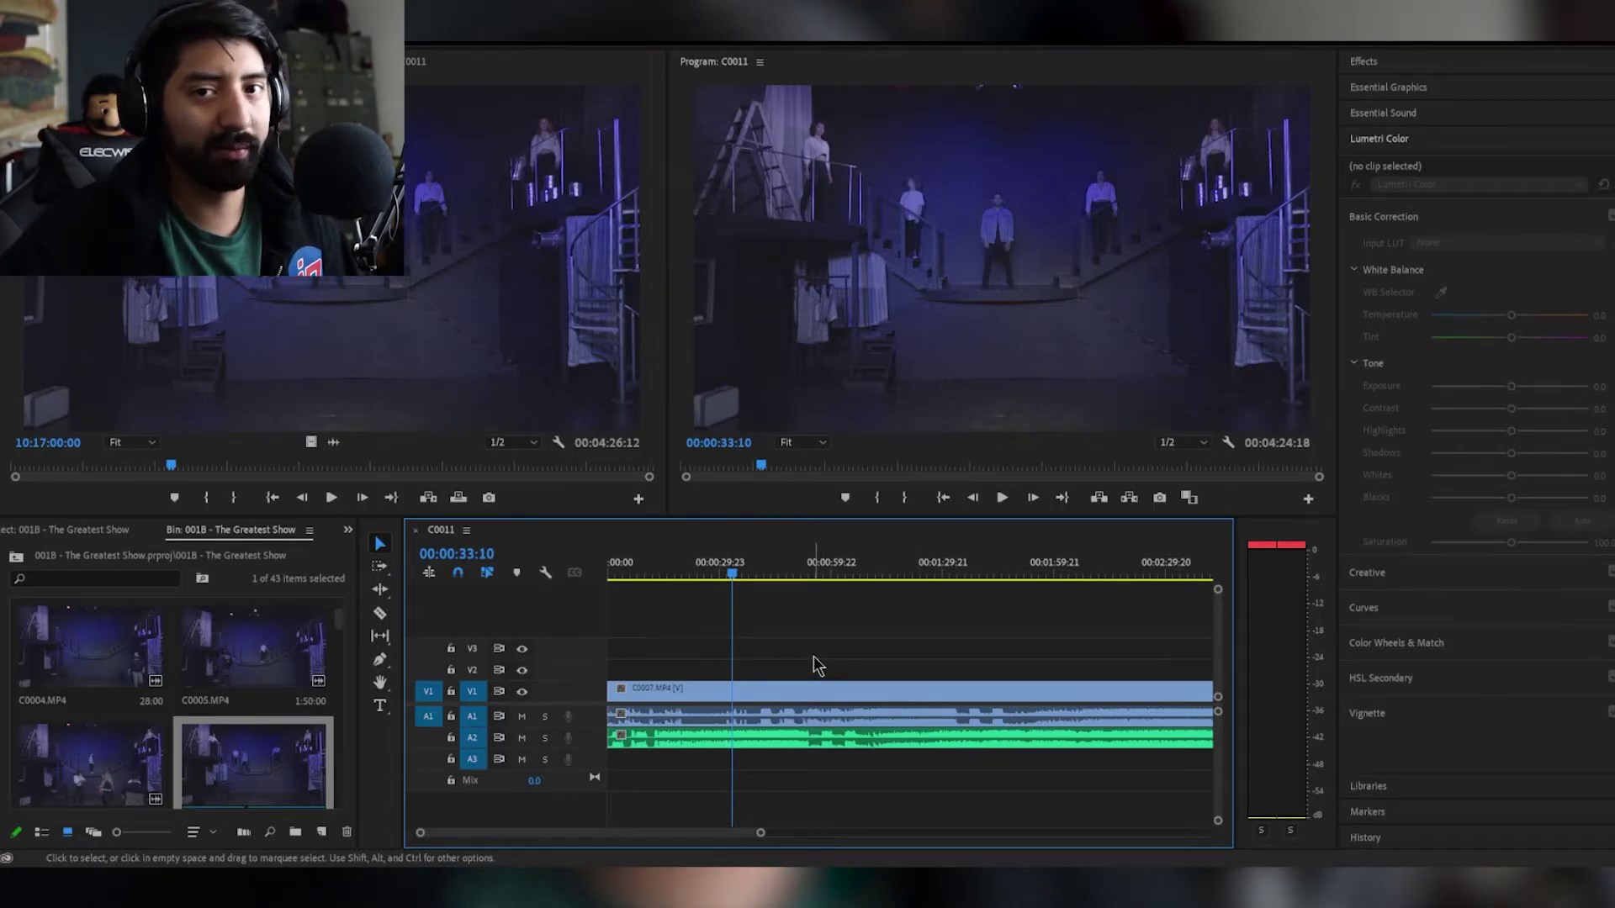
left_click_drag(814, 656, 860, 749)
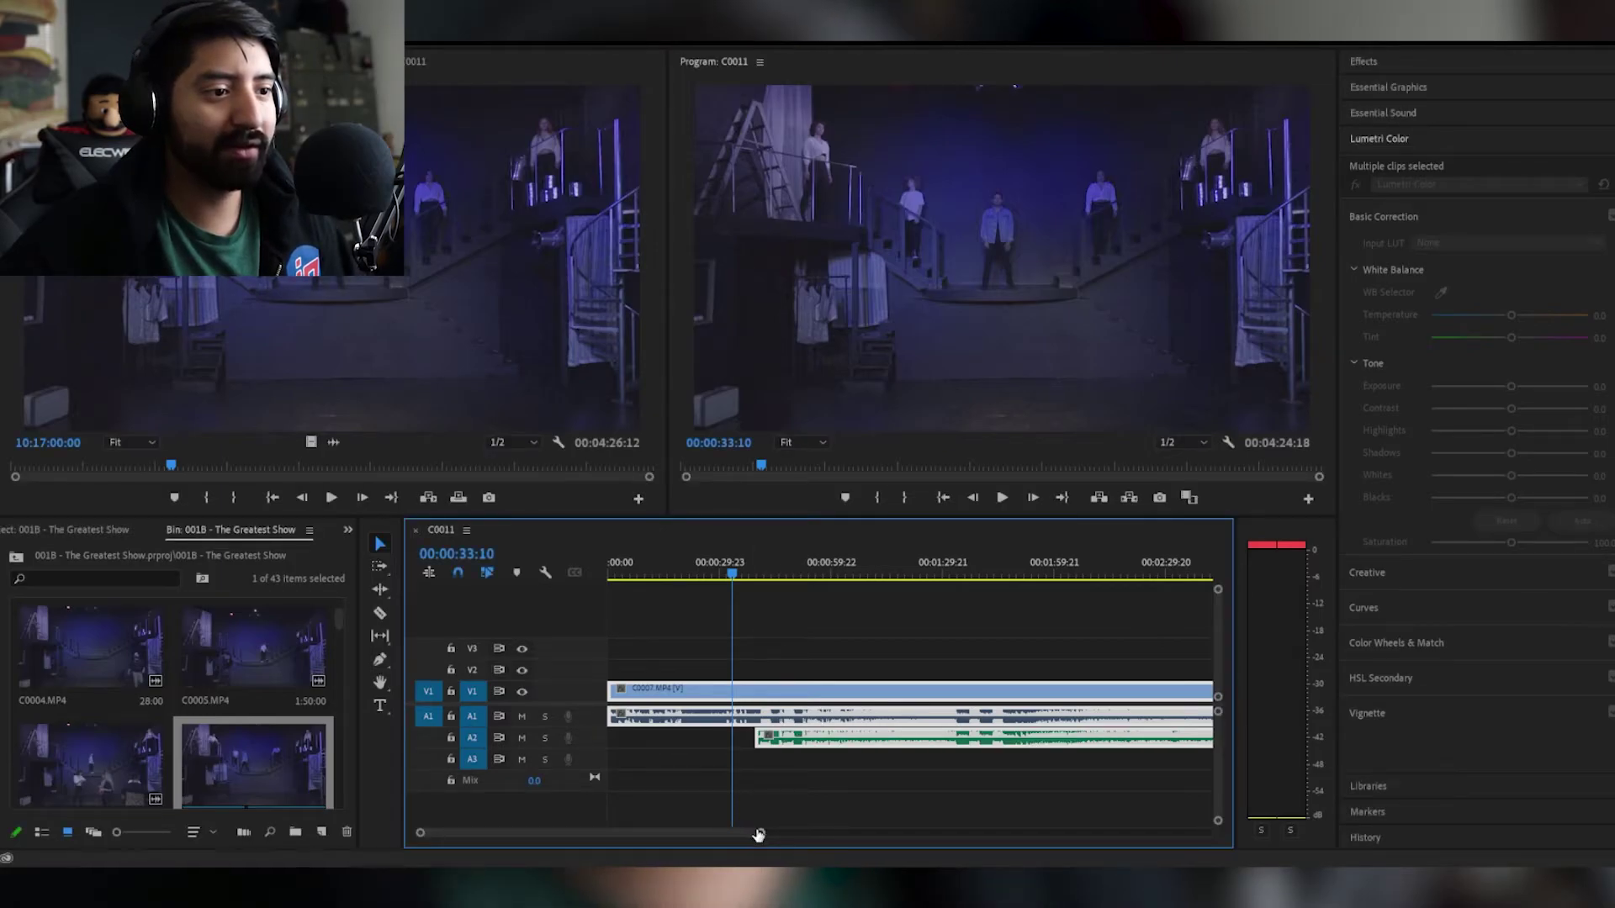
left_click_drag(761, 833, 840, 829)
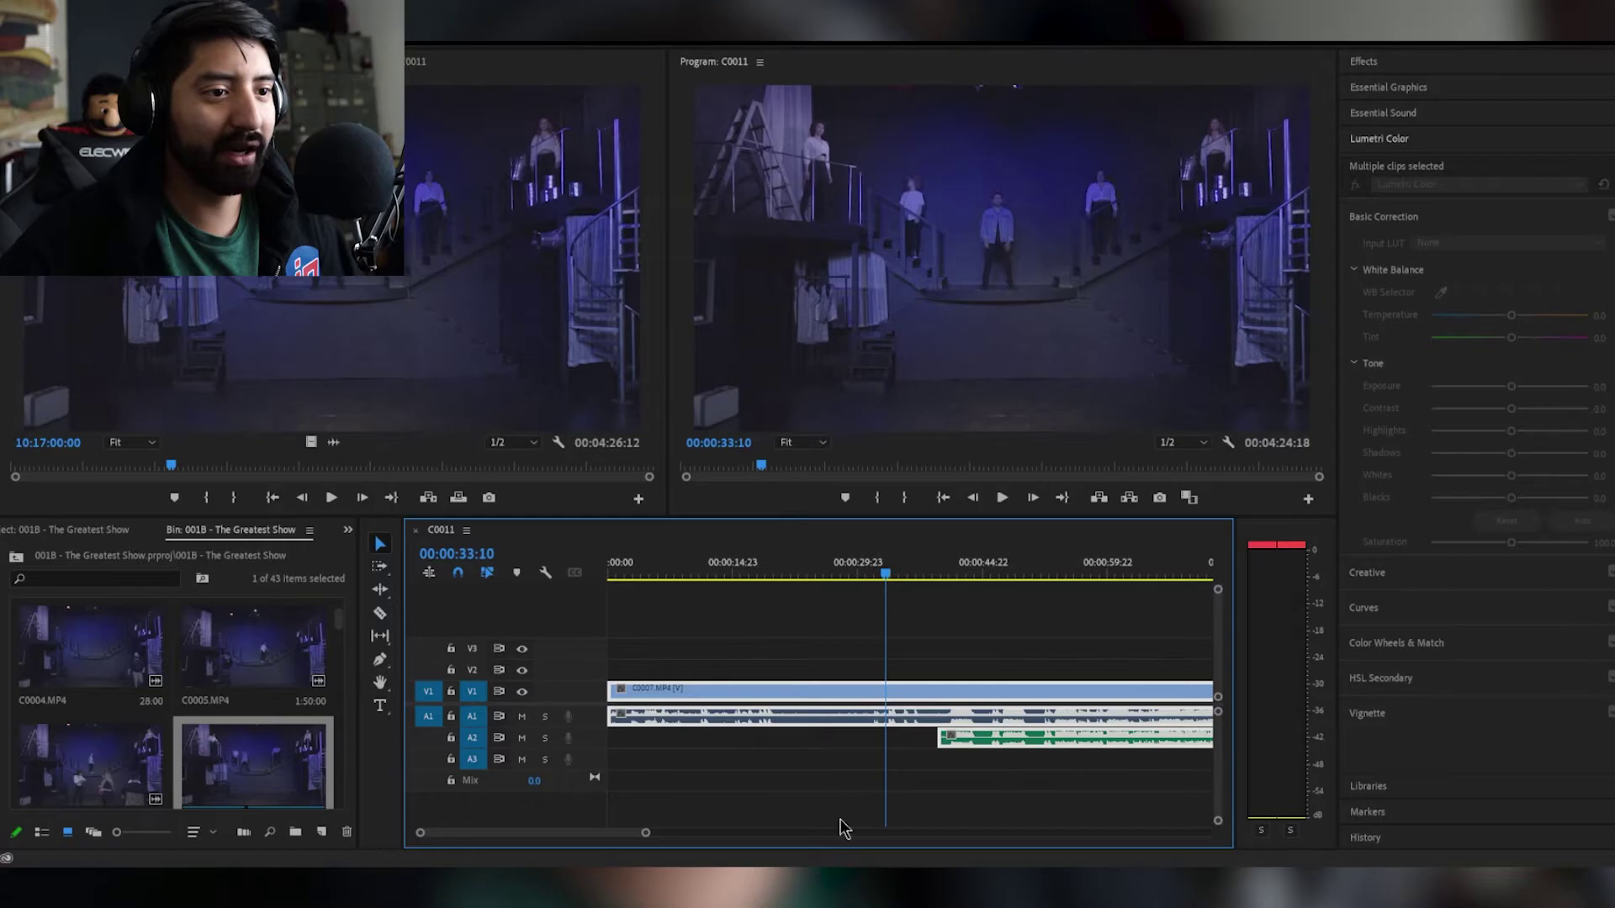
left_click(936, 580)
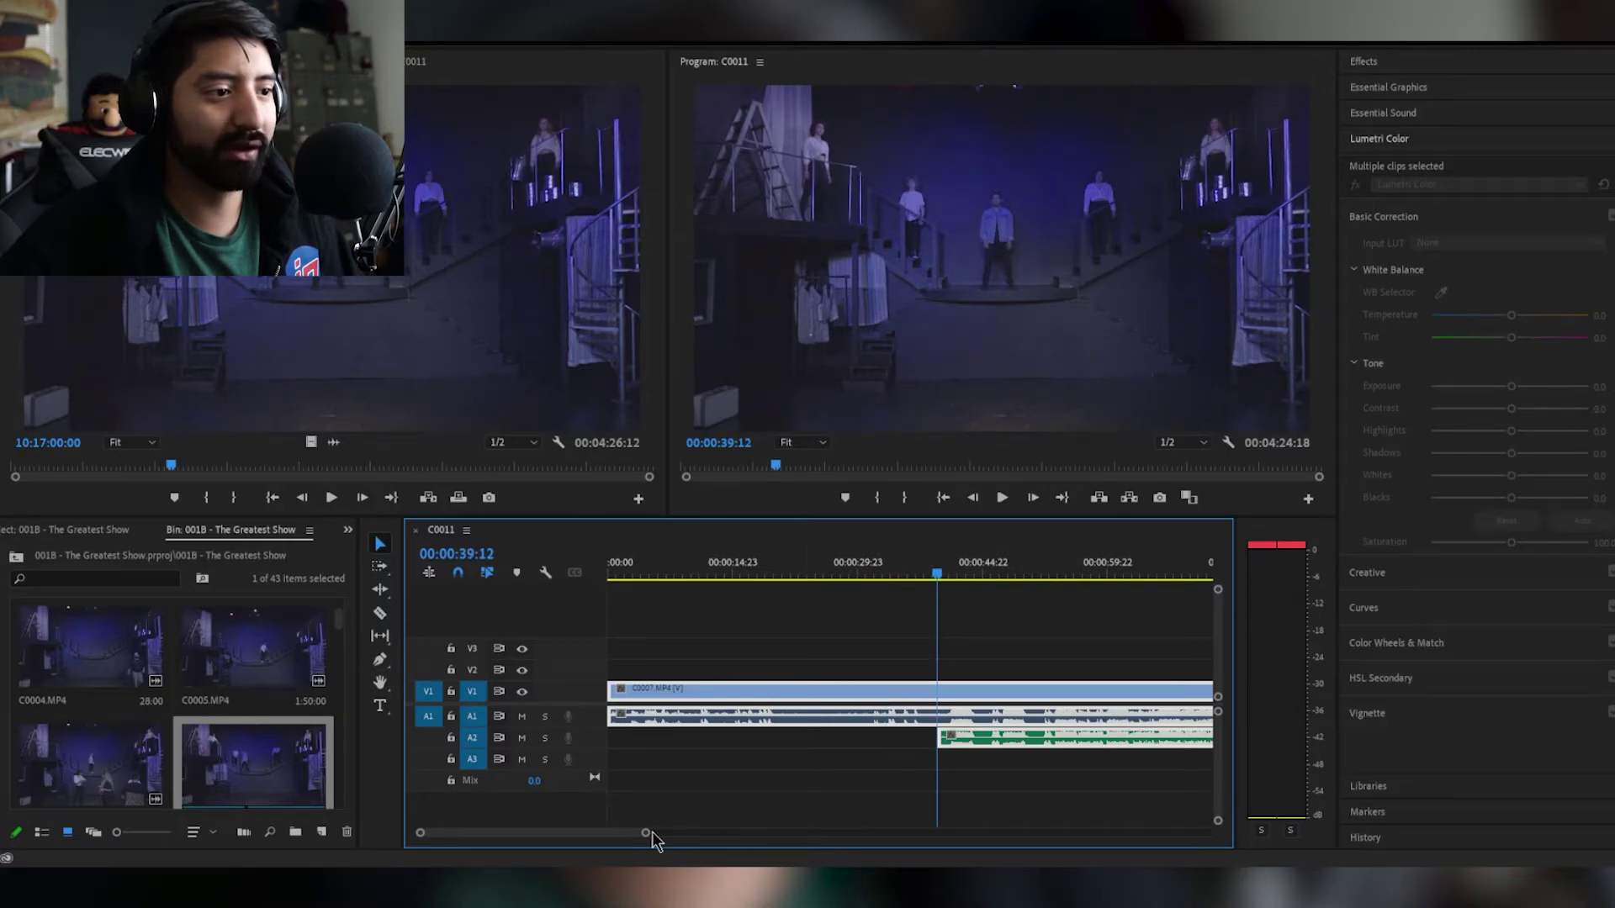
left_click_drag(648, 833, 620, 815)
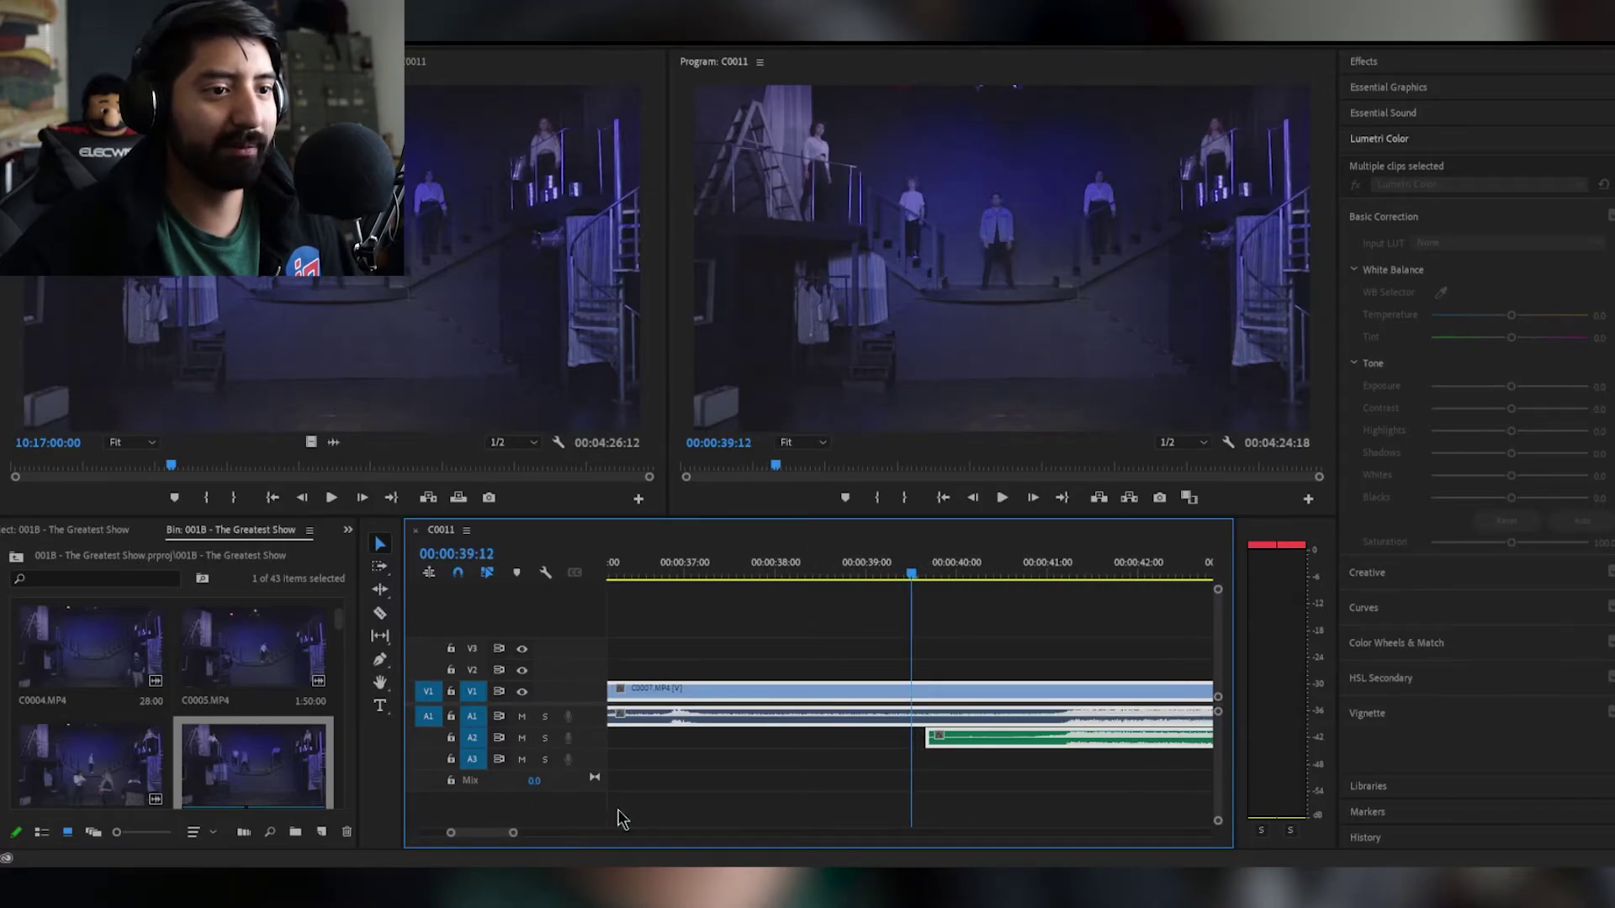
left_click(1037, 581)
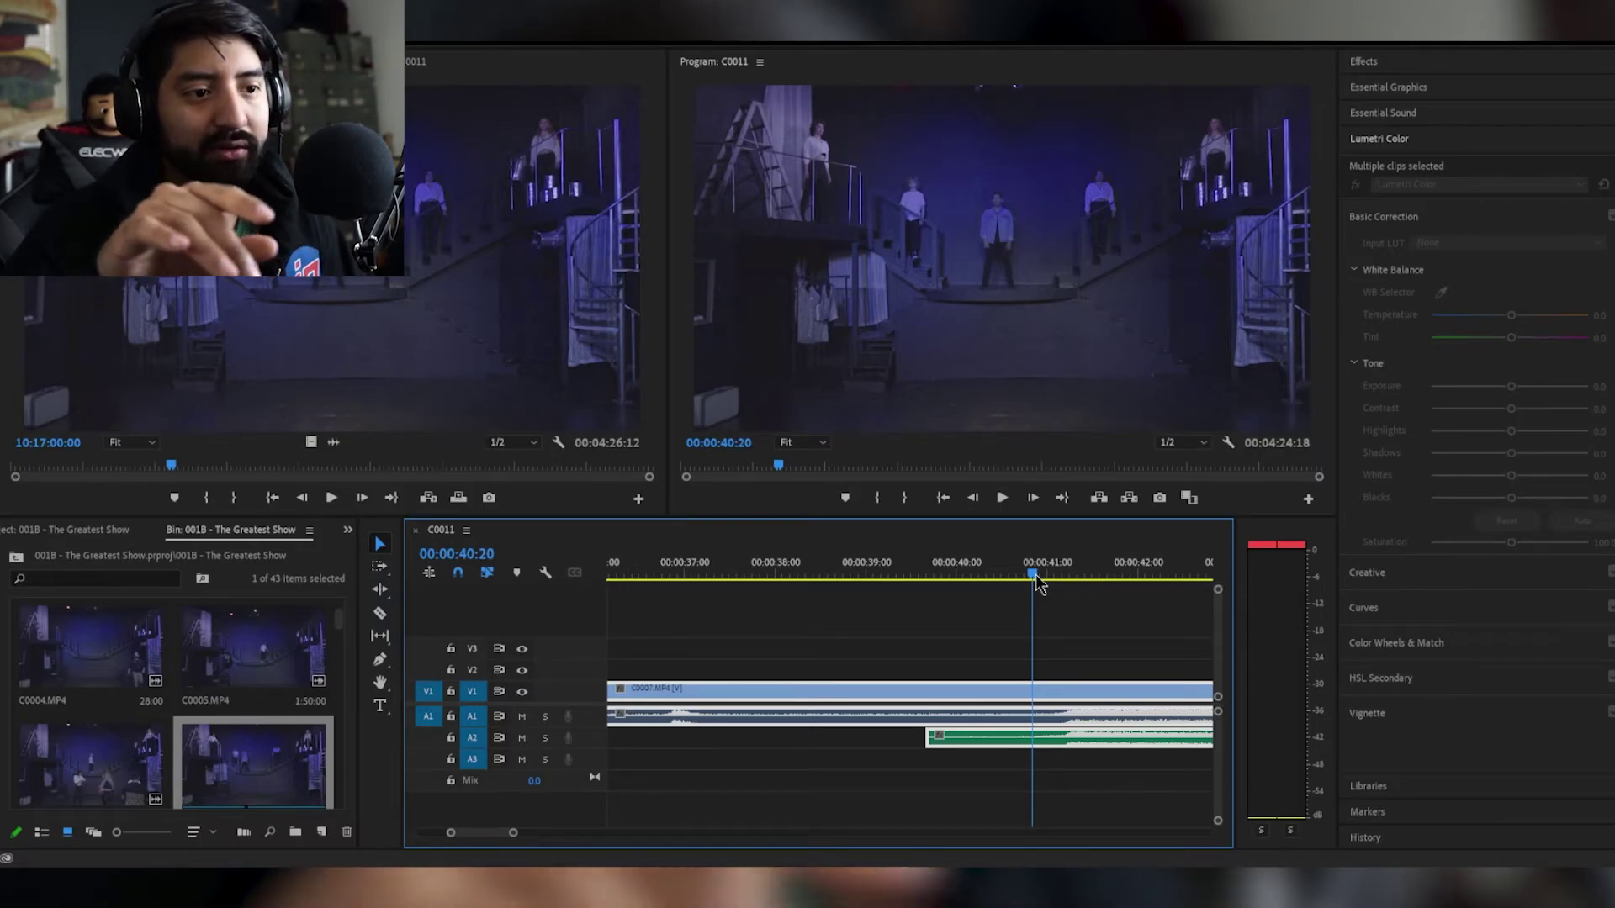
key("space")
key("space")
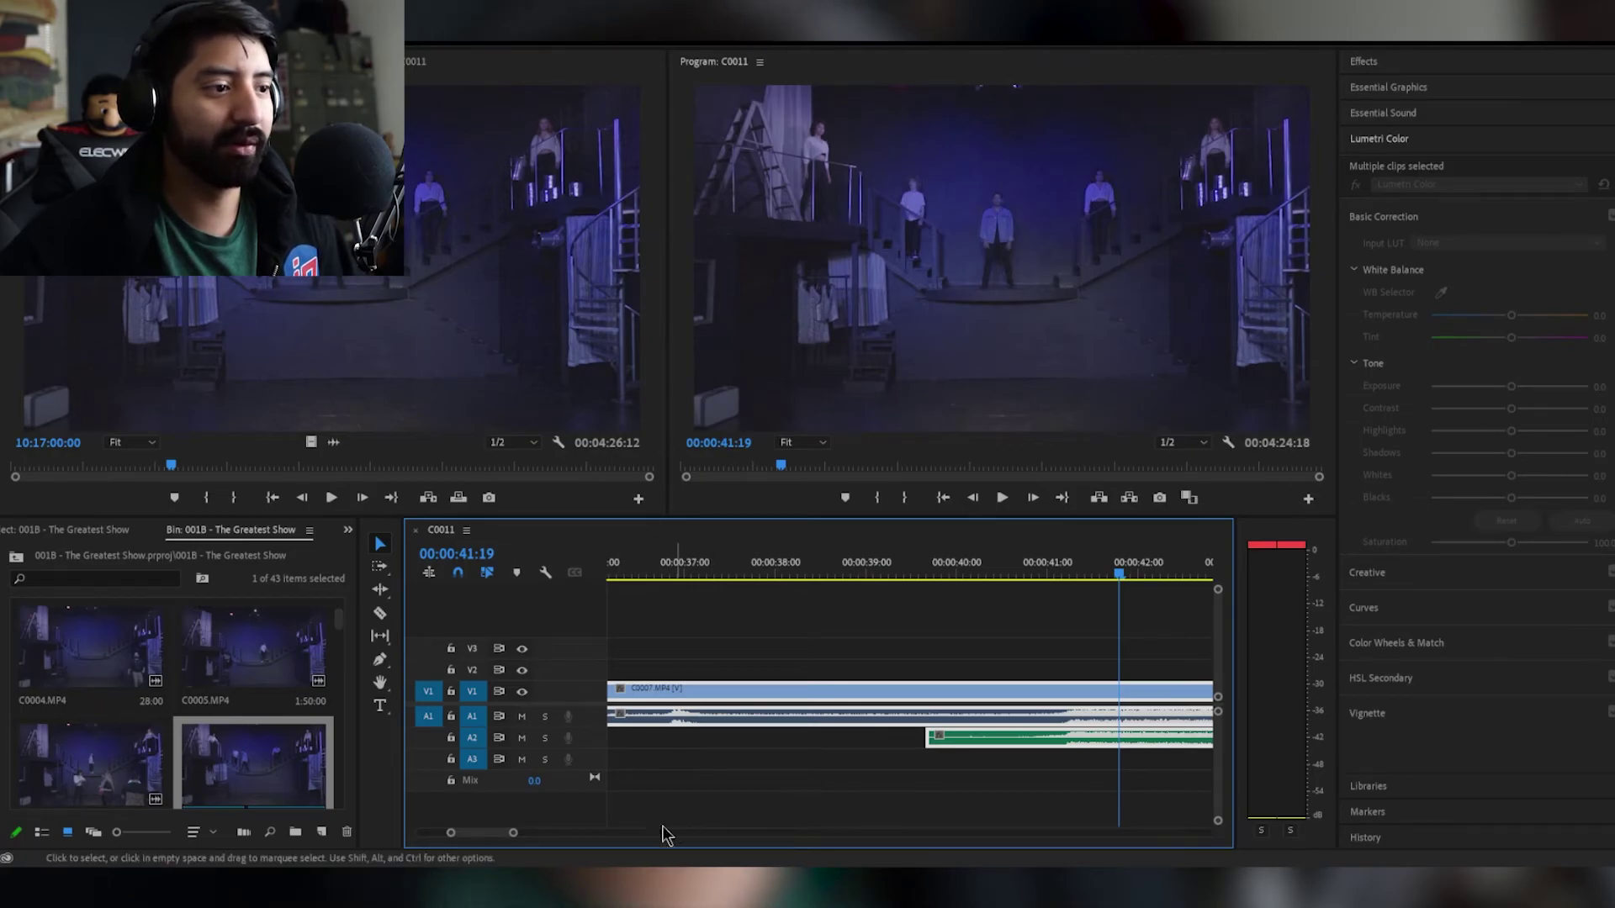
mouse_move(515, 834)
left_mouse_down()
mouse_move(528, 835)
mouse_move(509, 835)
left_mouse_up()
left_click_drag(672, 587, 671, 592)
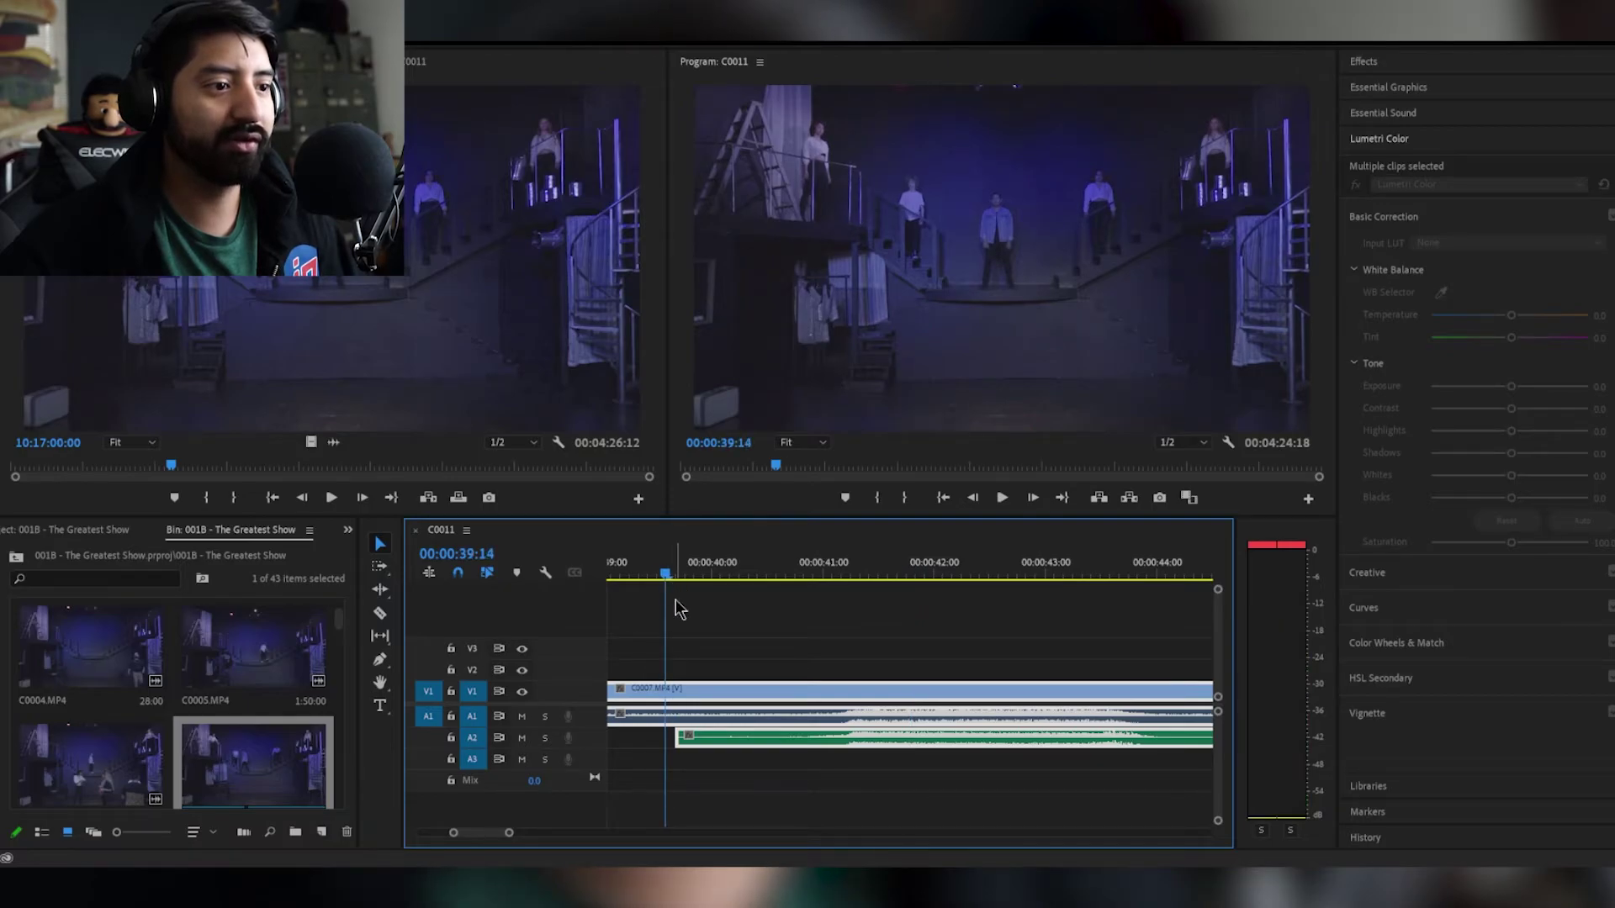
Nudge the studio audio earlier, play from 00:00:40:23 to check, and align its start to 00:00:39:10.
left_click_drag(729, 739, 683, 746)
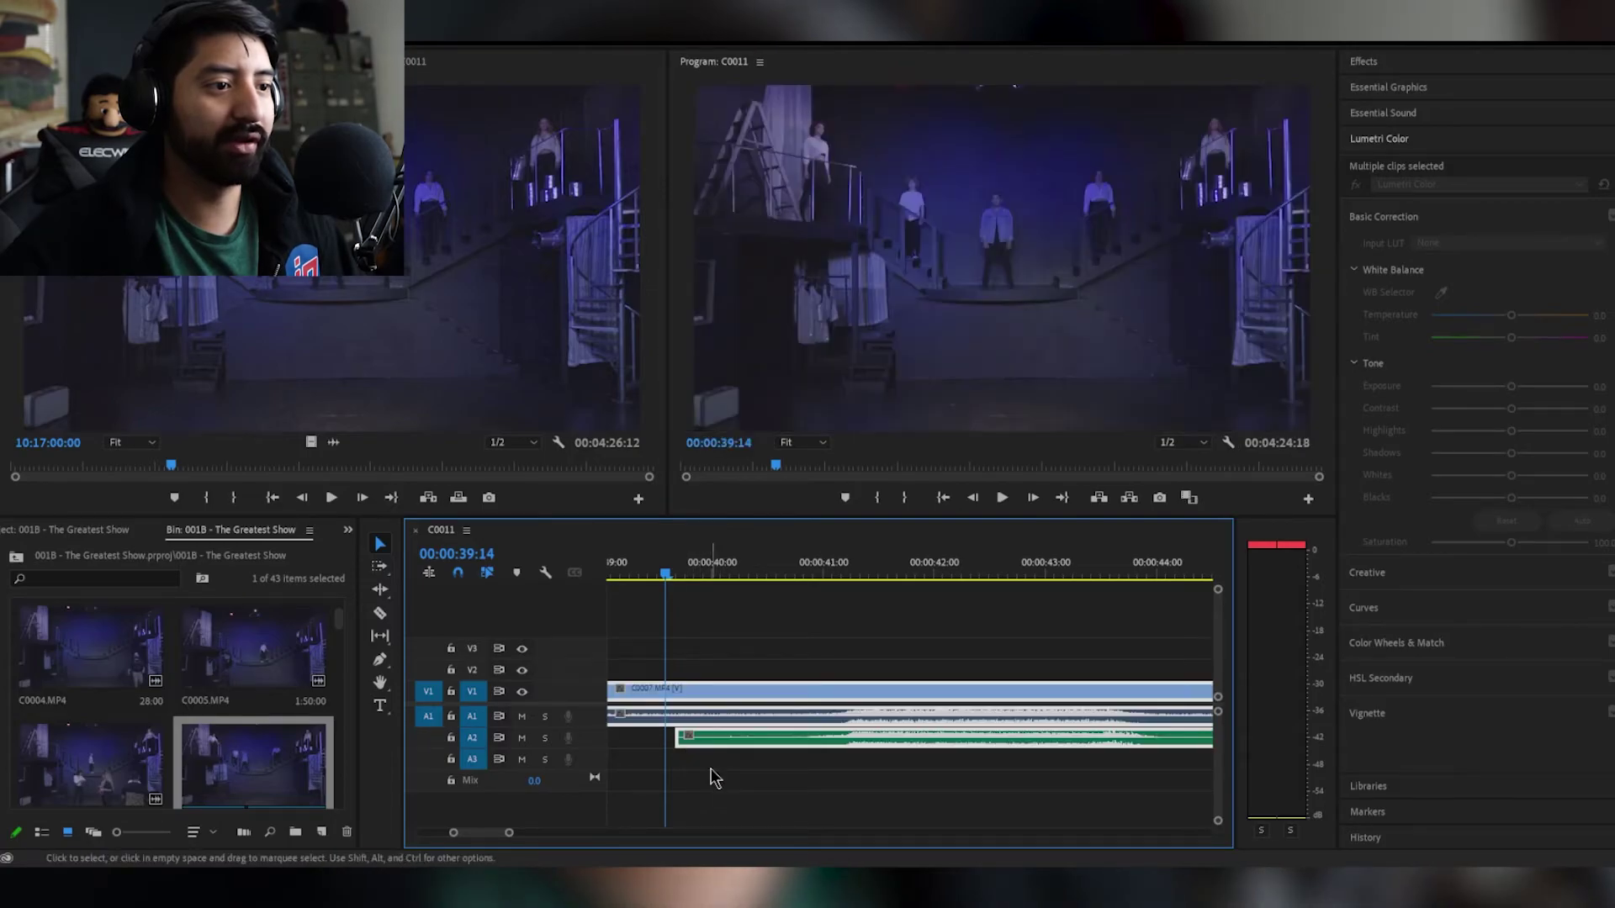
left_click(780, 606)
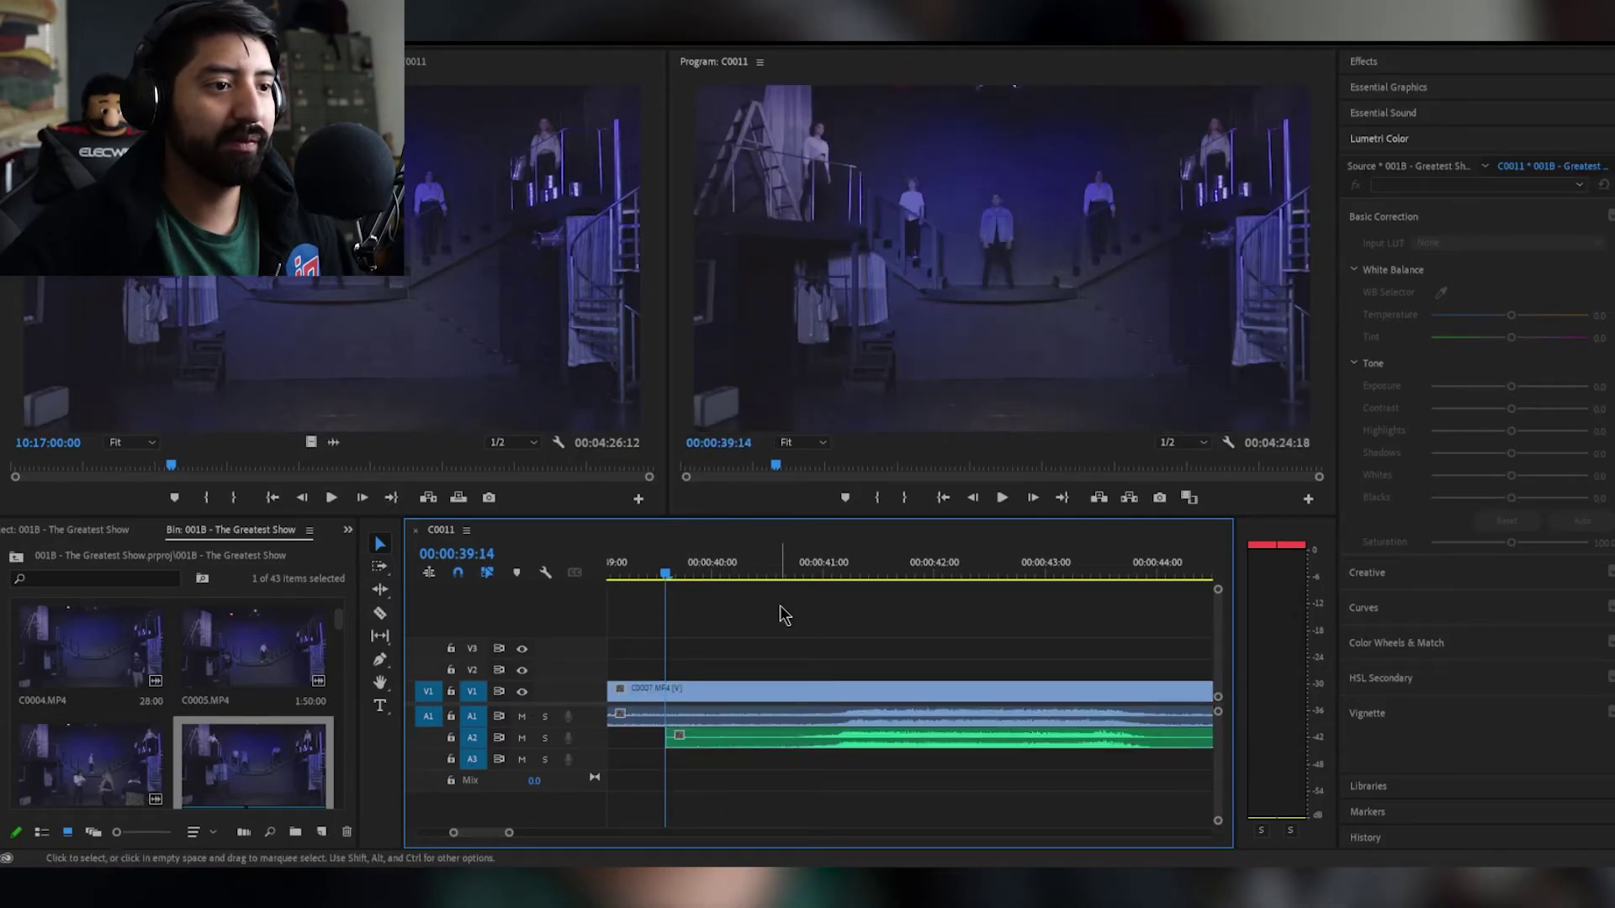
left_click(819, 572)
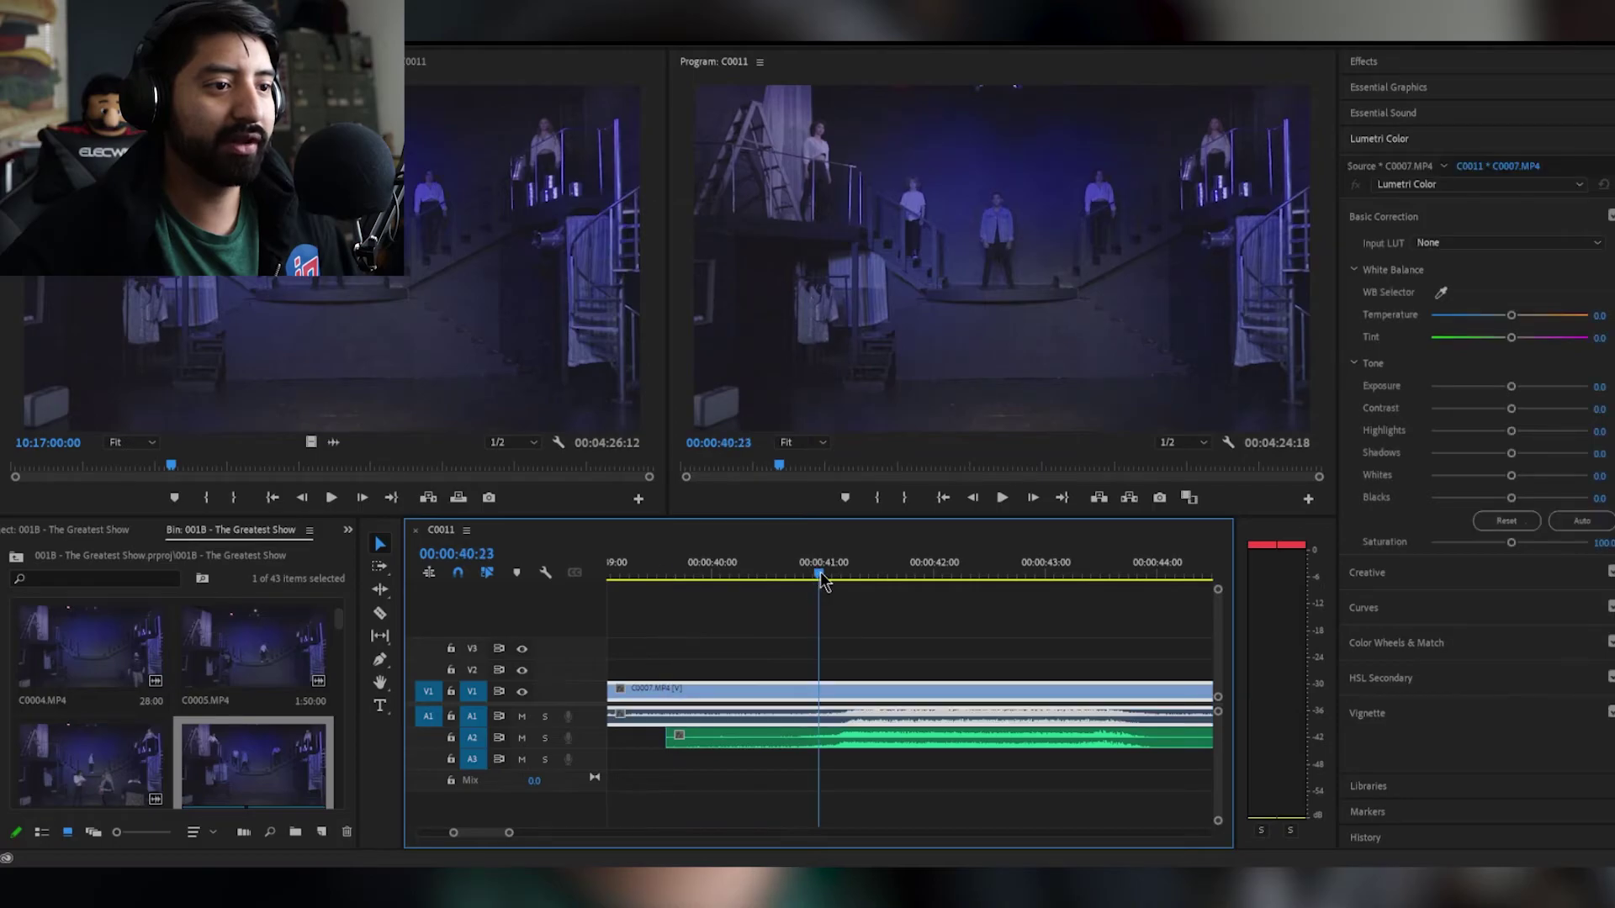
key("space")
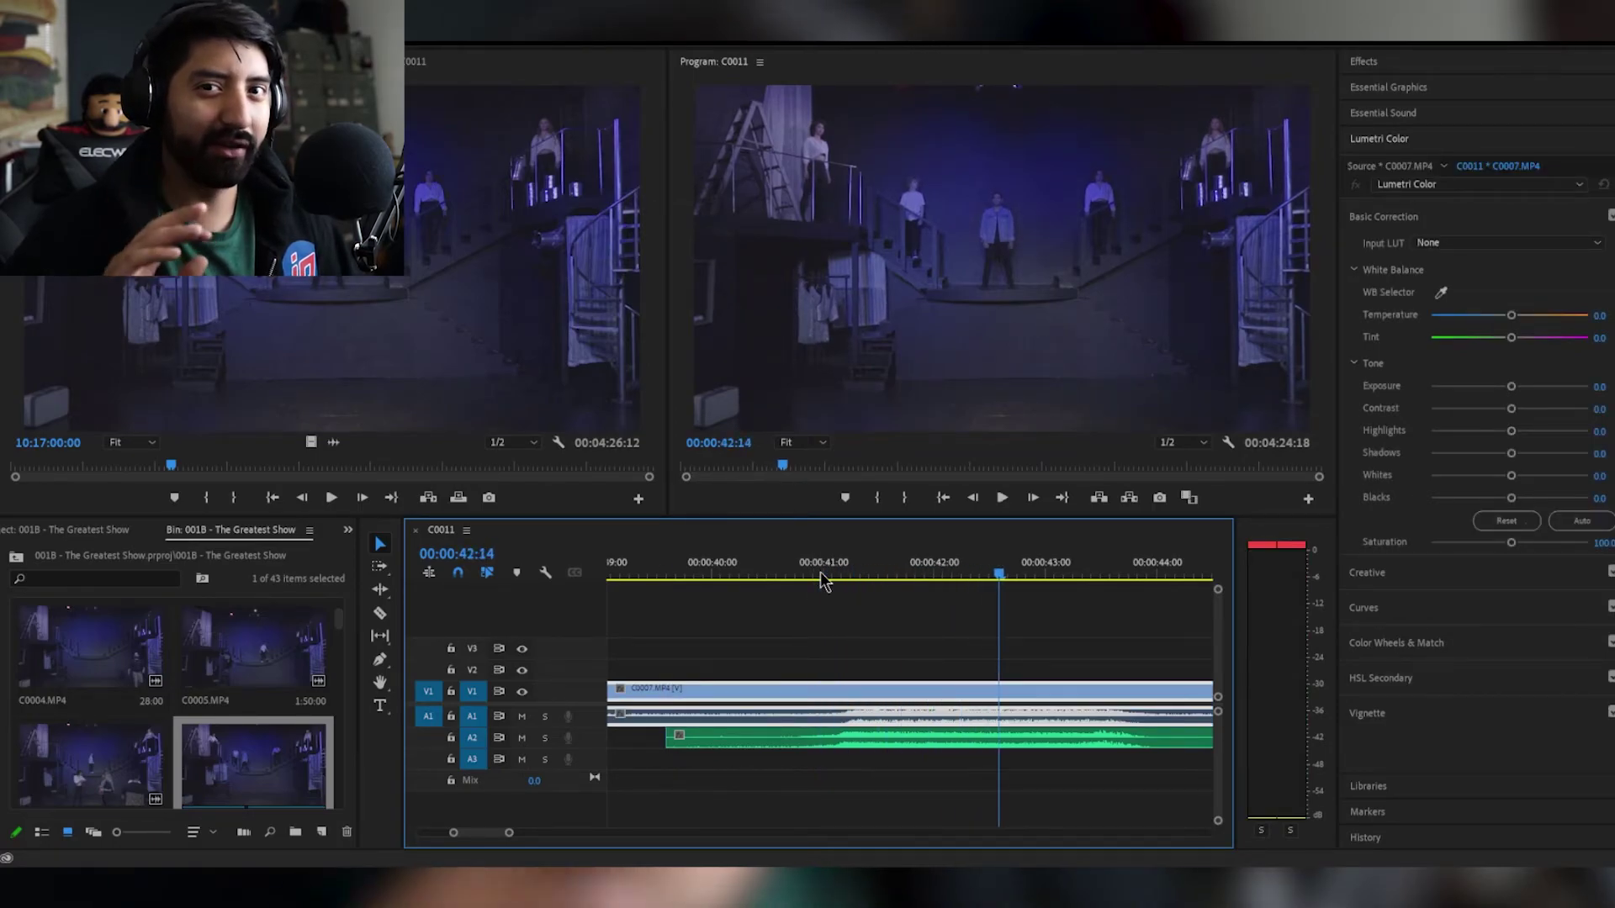
left_click(821, 572)
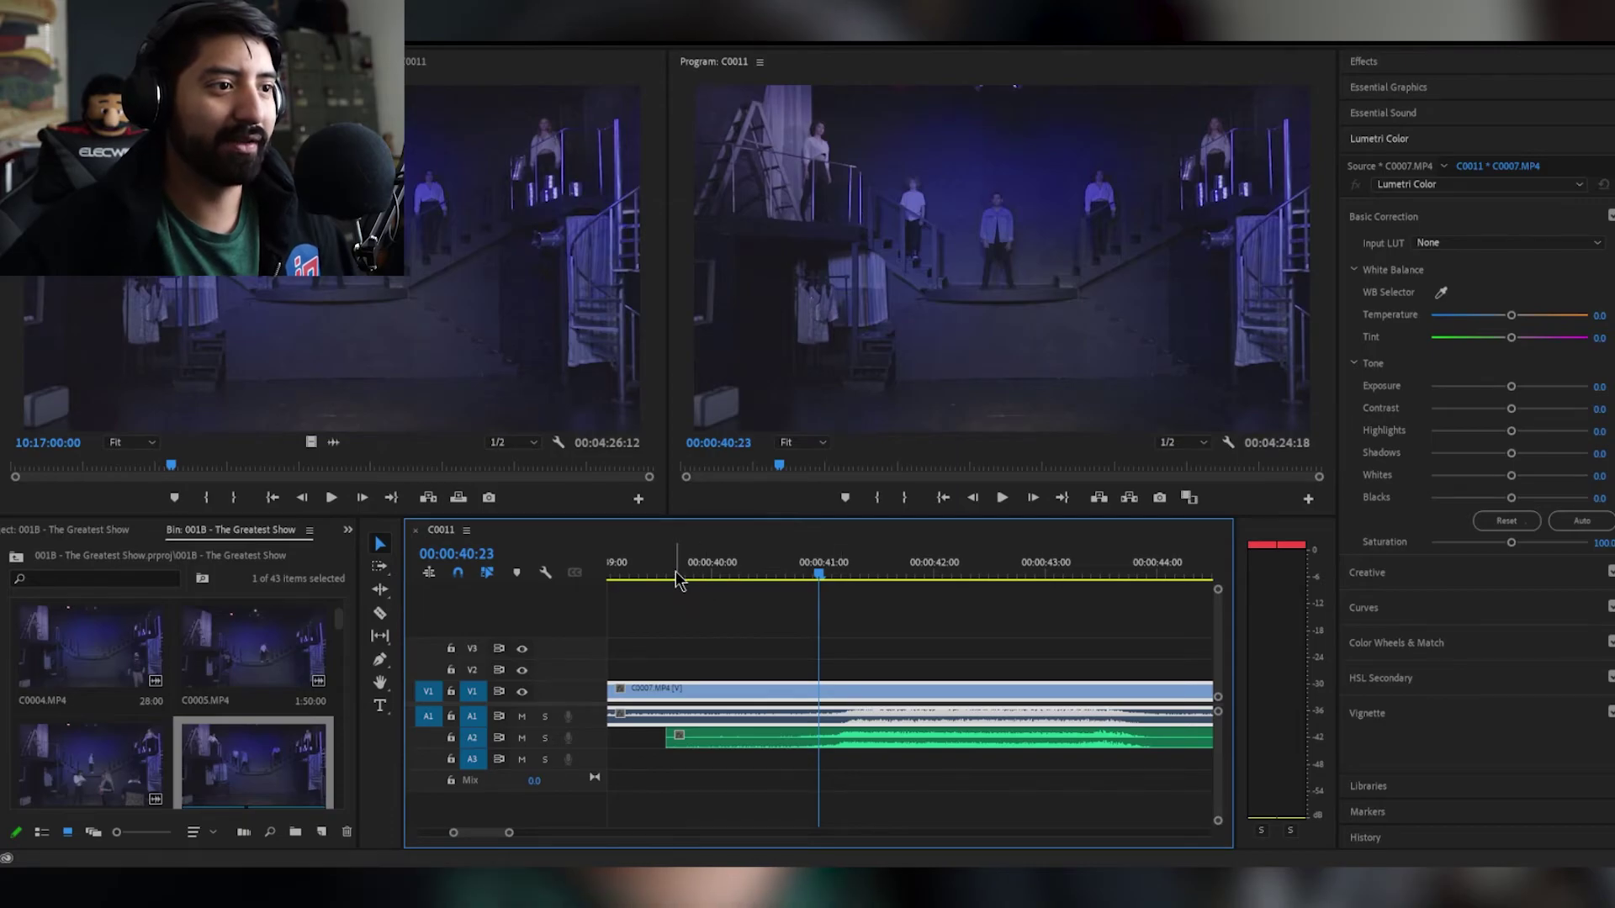
left_click_drag(674, 572, 648, 574)
left_click_drag(745, 737, 727, 737)
Move the studio audio clip to start at 00:00:39:17 and play the passage to confirm sync.
left_click_drag(814, 572, 779, 577)
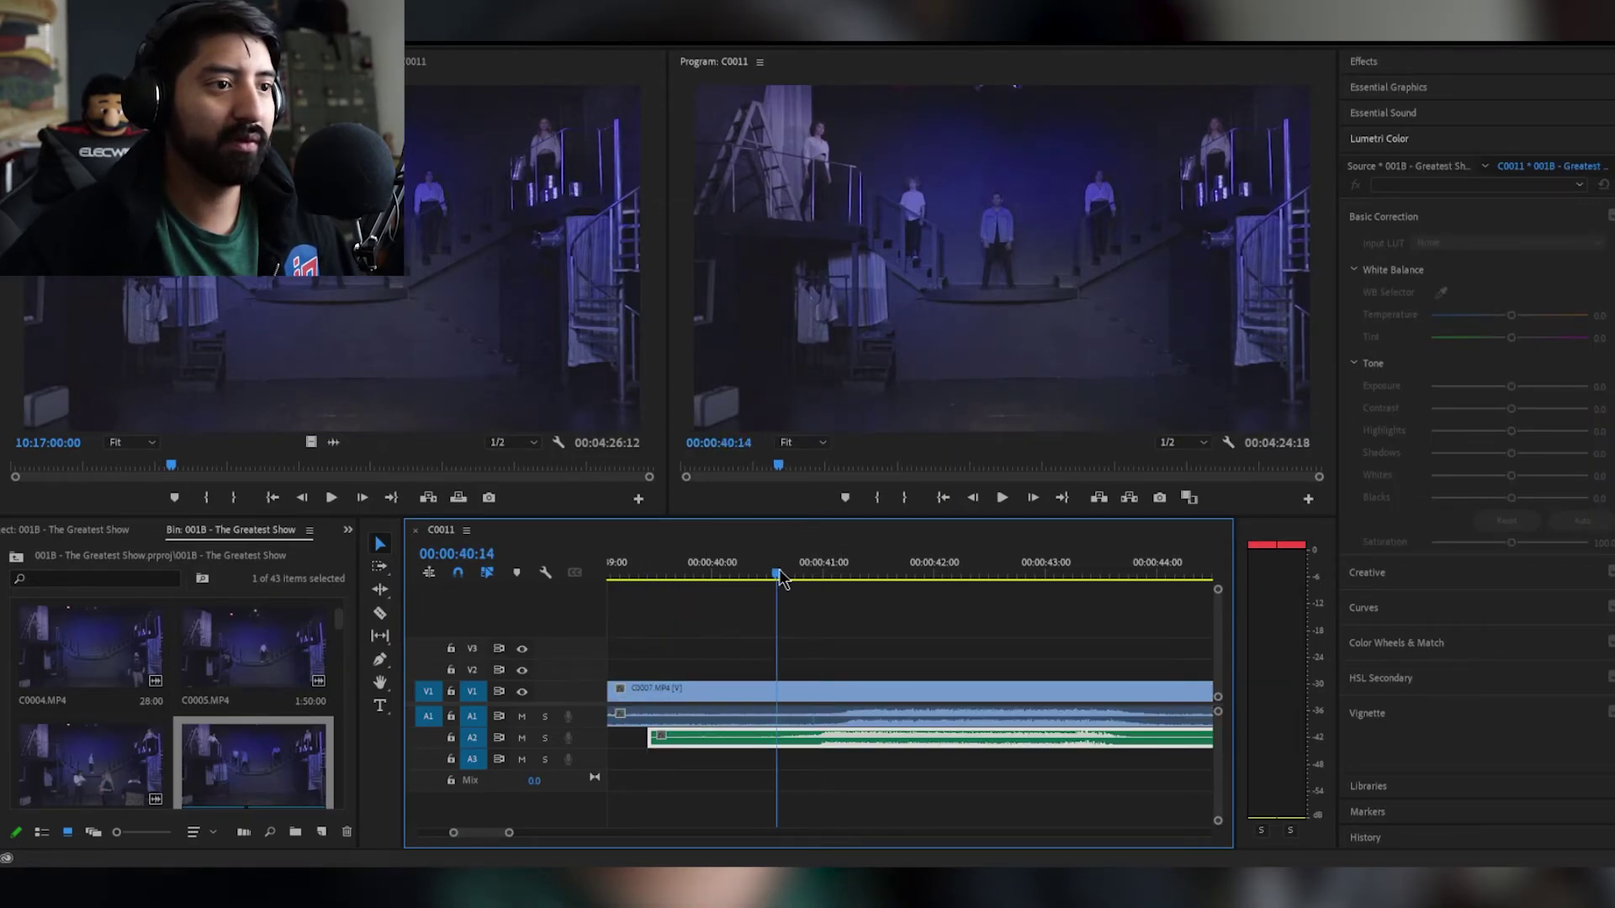
key("space")
key("space")
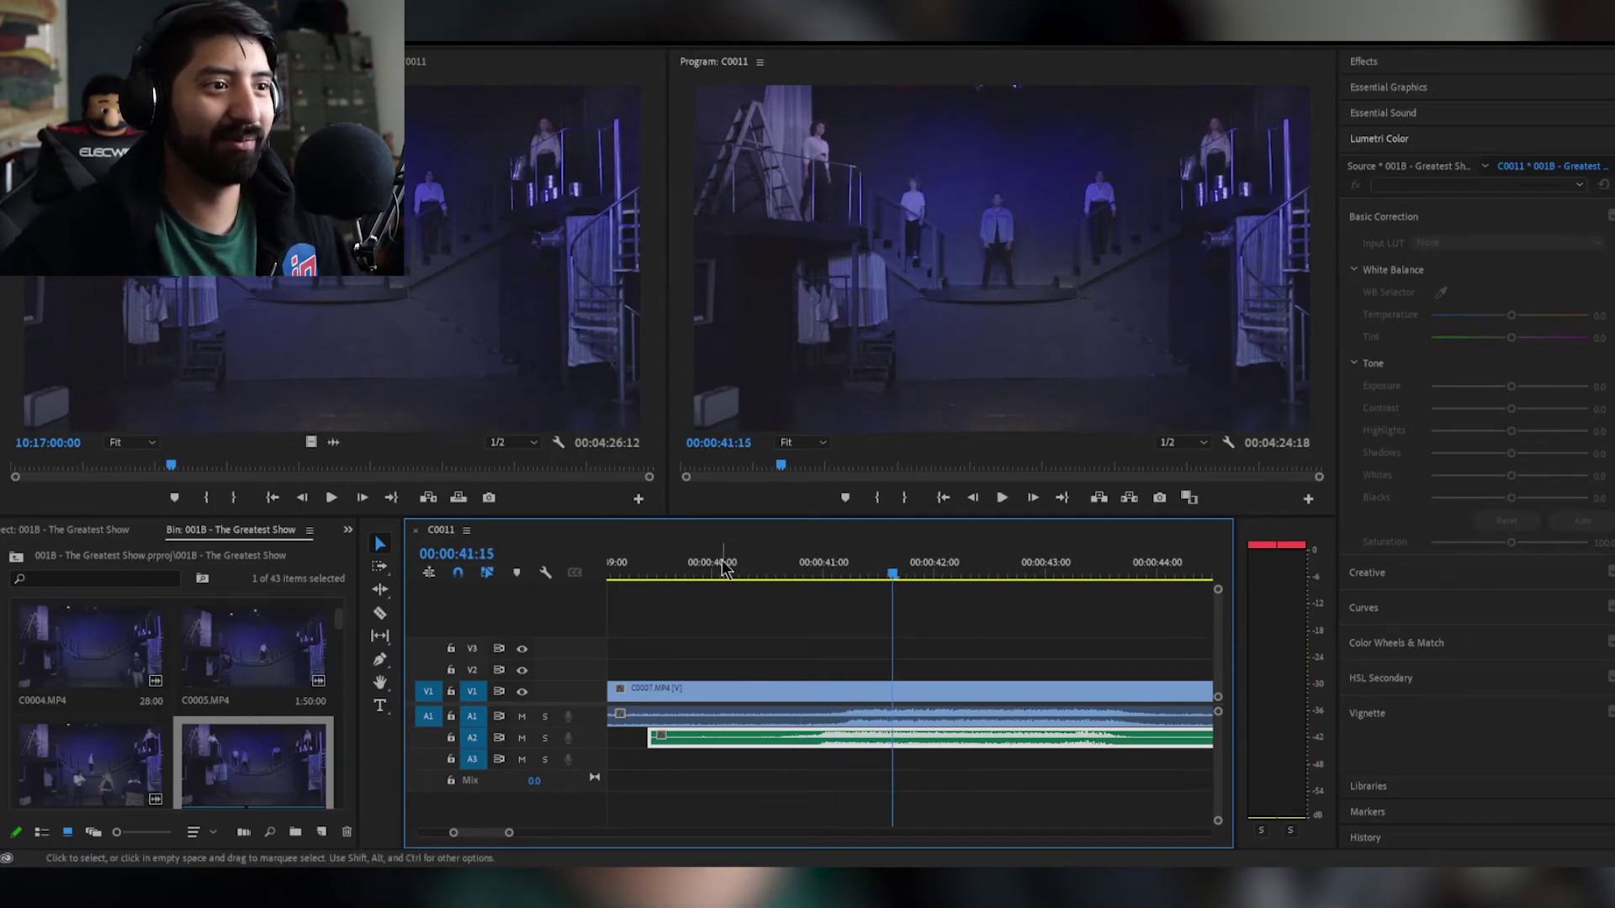
left_click_drag(688, 568, 683, 568)
left_click_drag(683, 738, 702, 726)
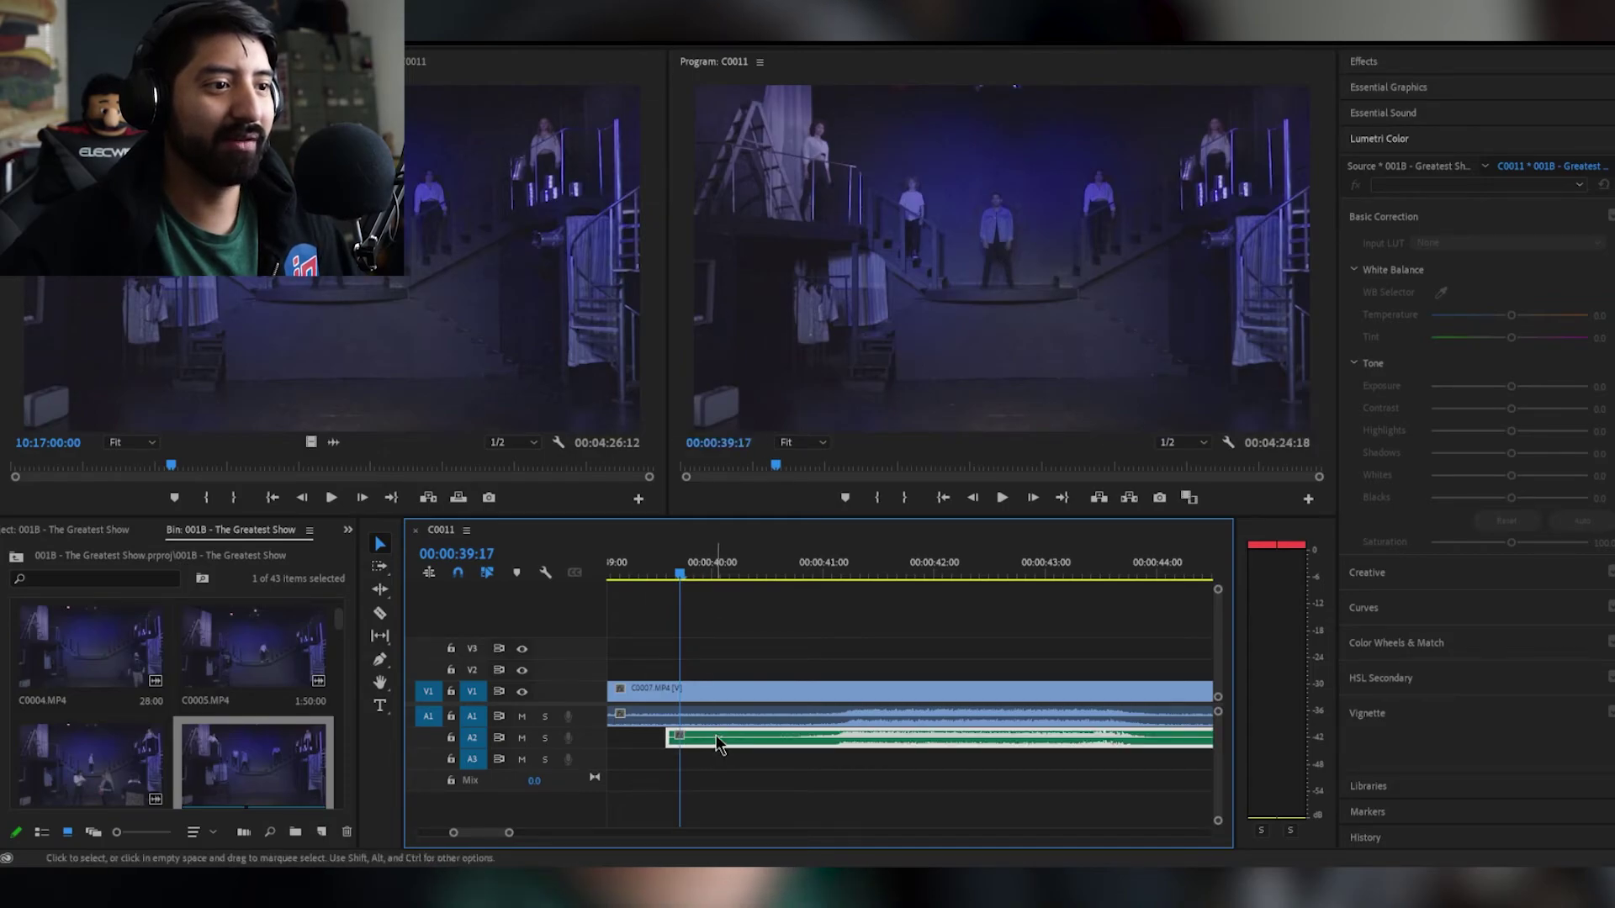
key("space")
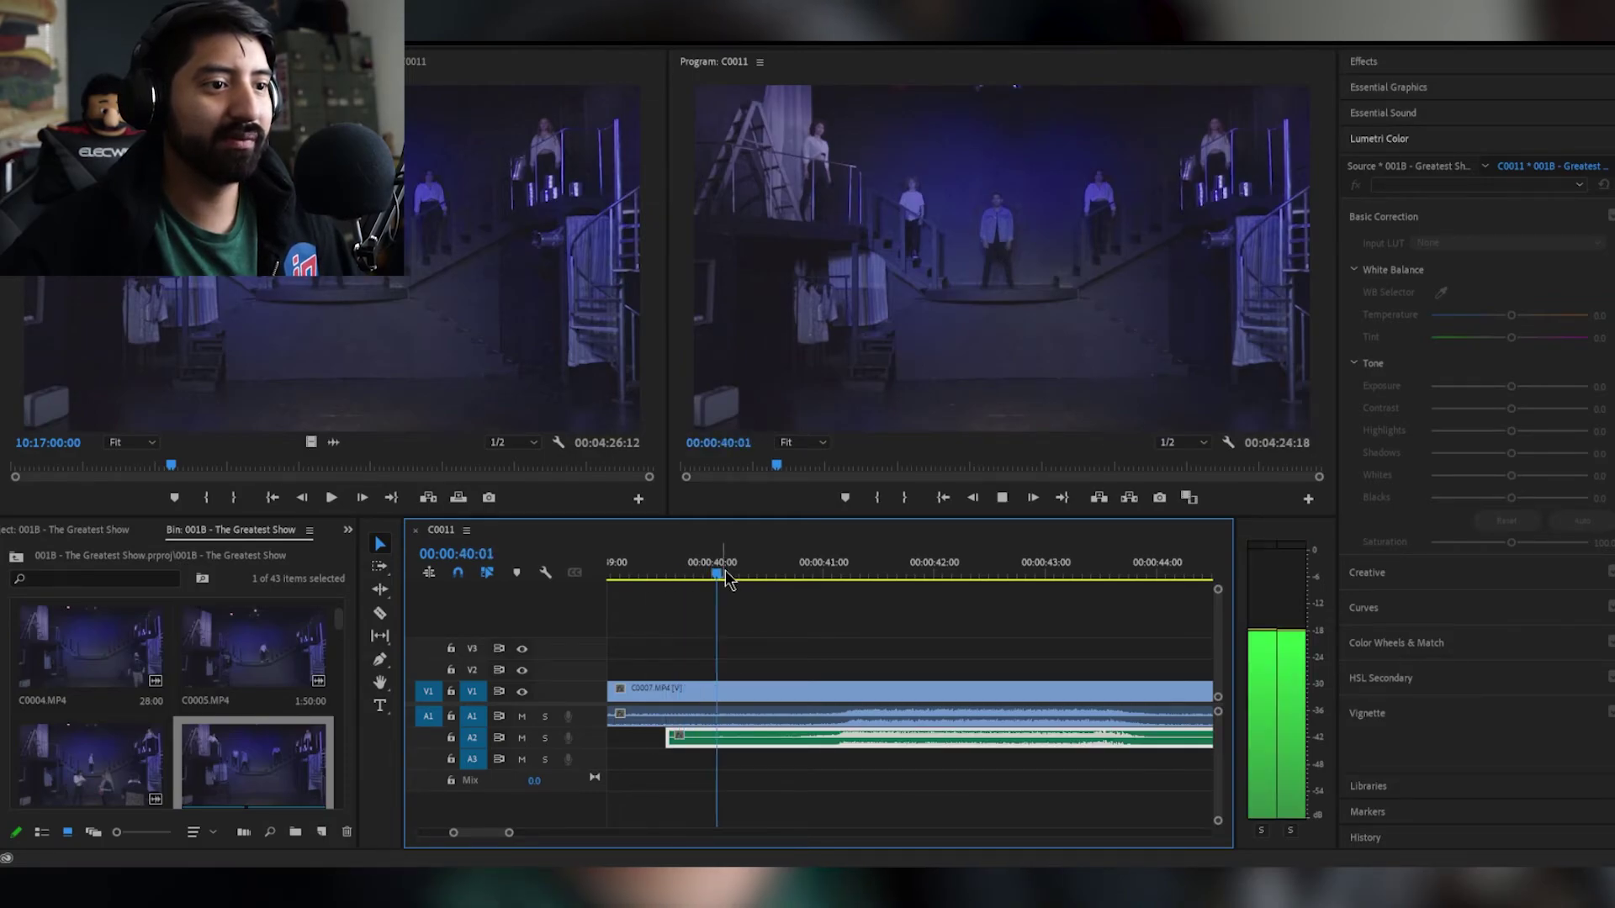
key("space")
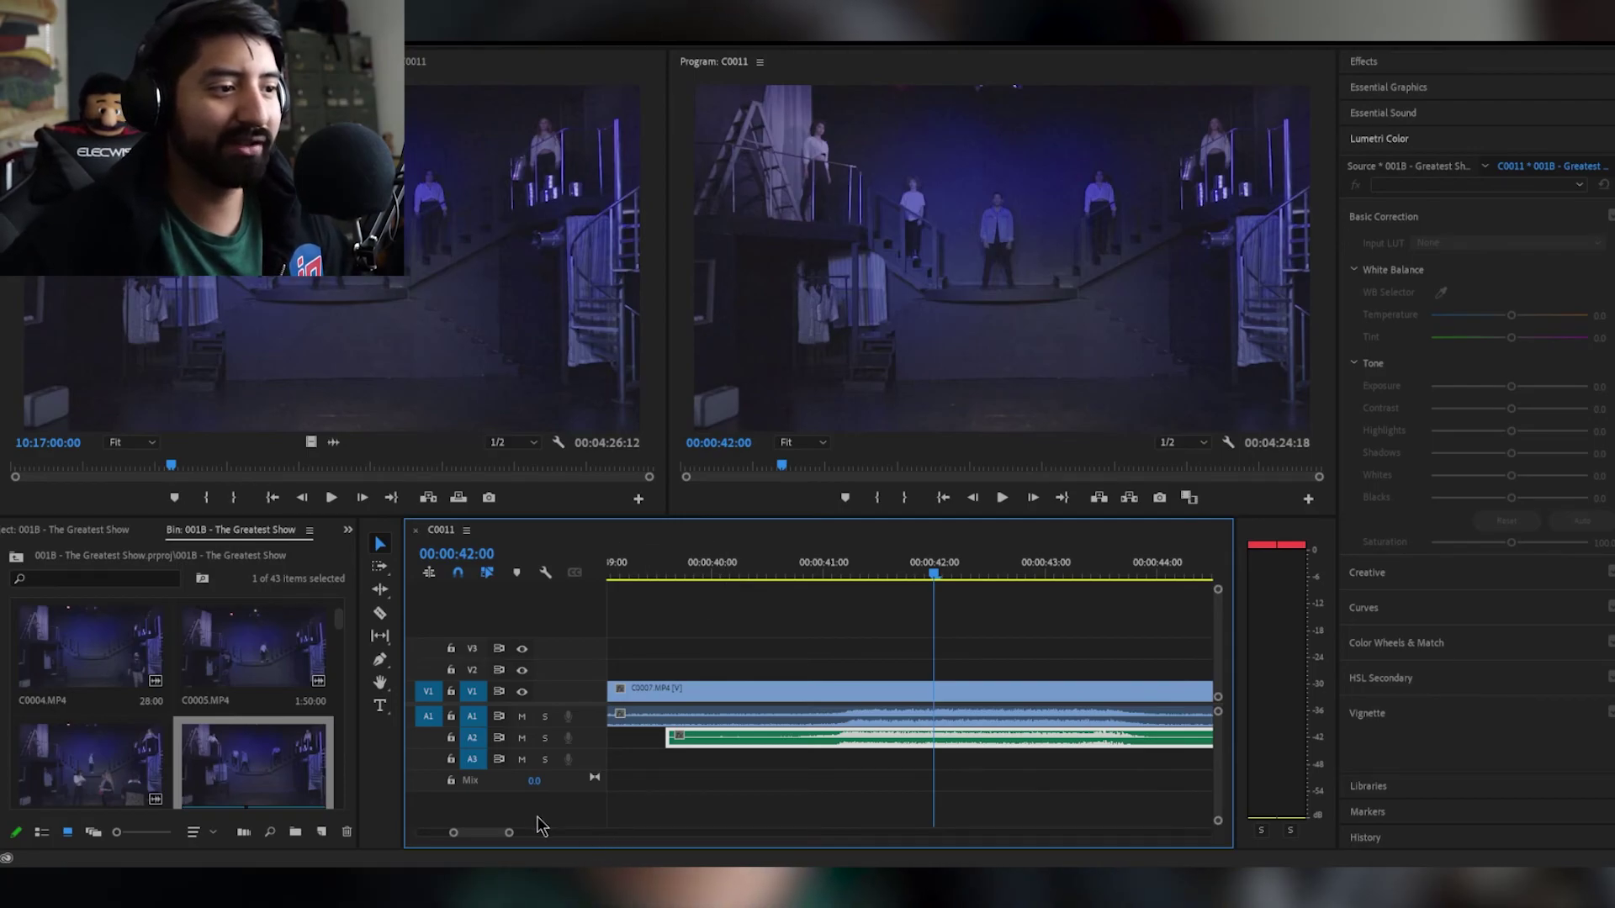
left_click_drag(787, 599, 885, 707)
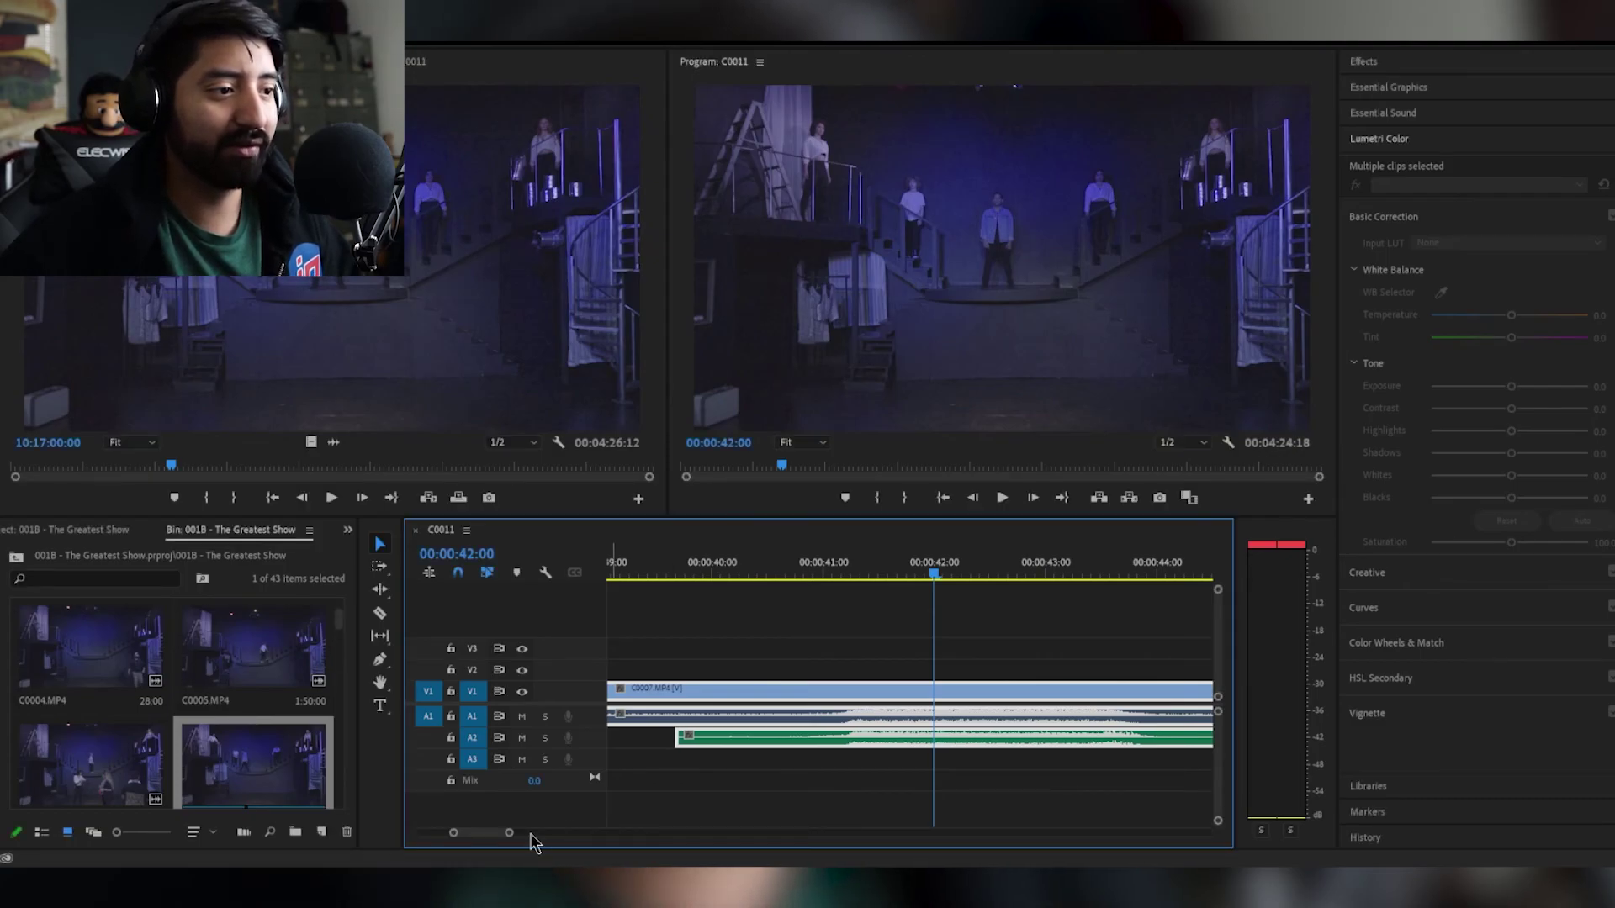
left_click_drag(509, 833, 595, 842)
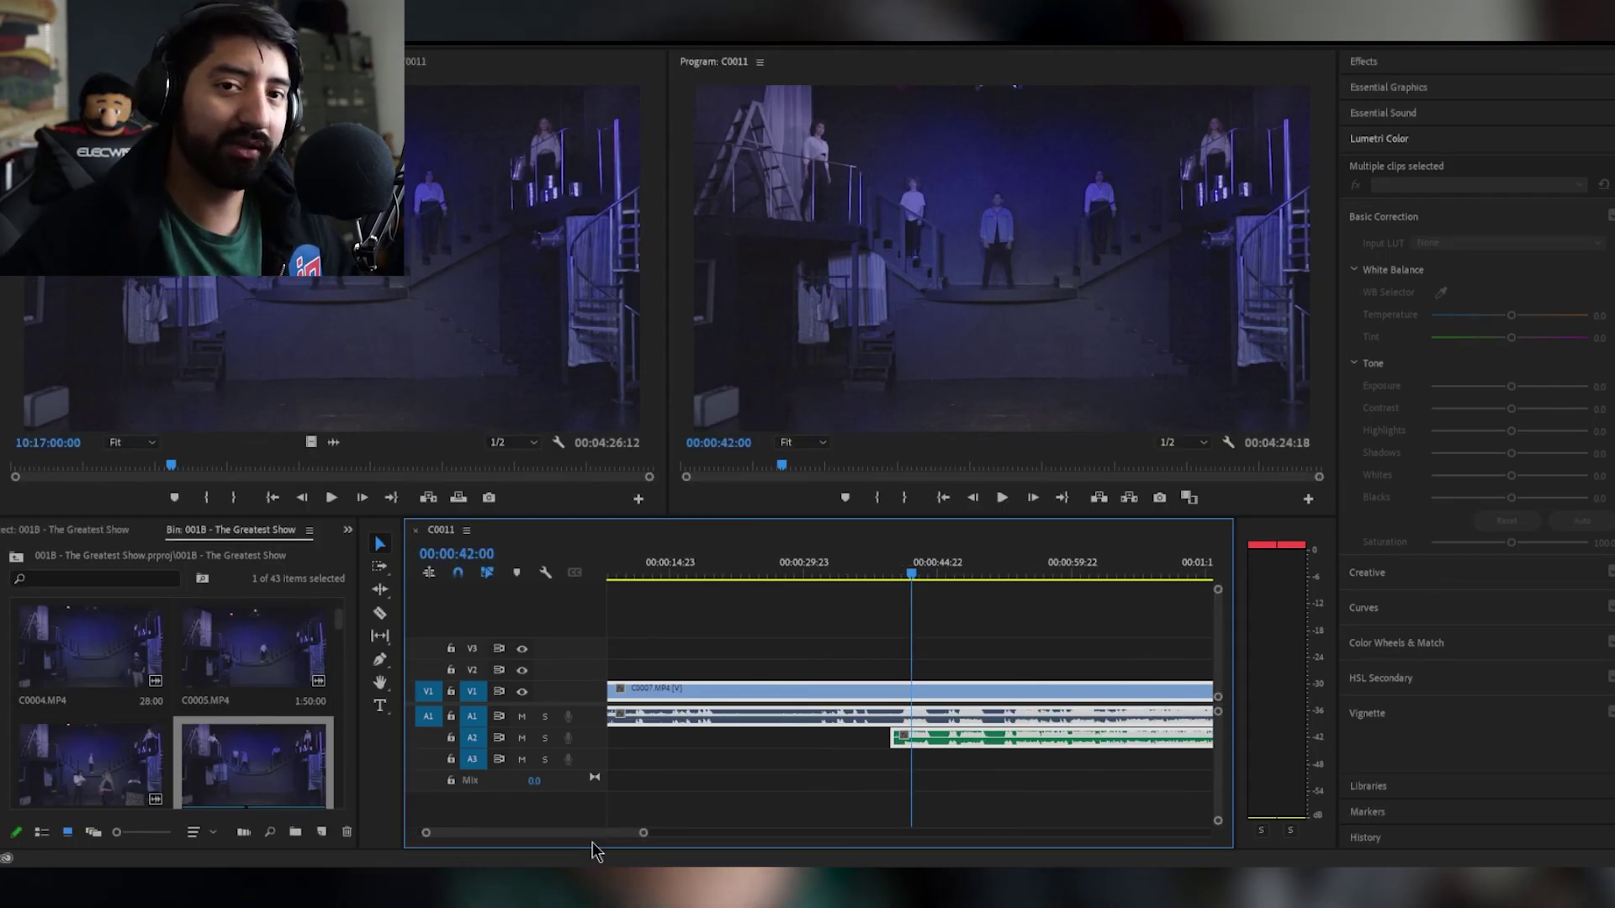